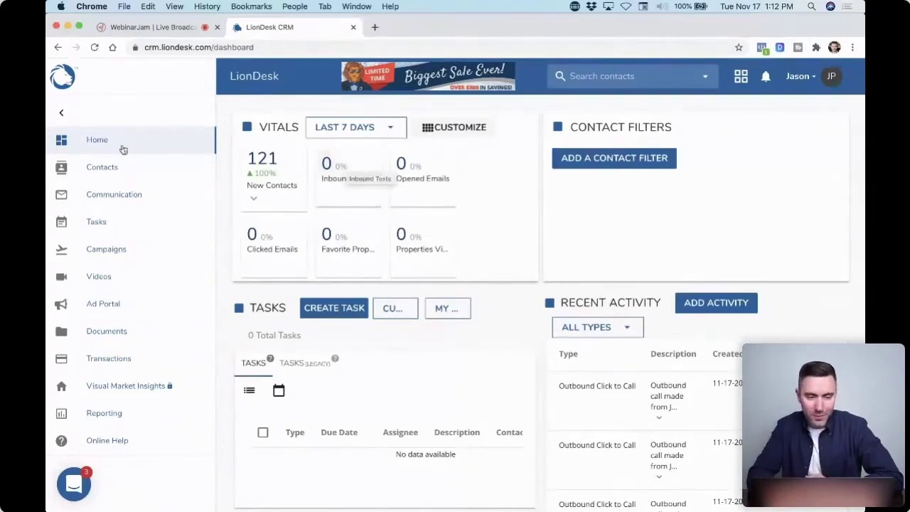
Open the contacts list and look through the imported contacts
{"action": "left_click", "coordinate": [102, 171]}
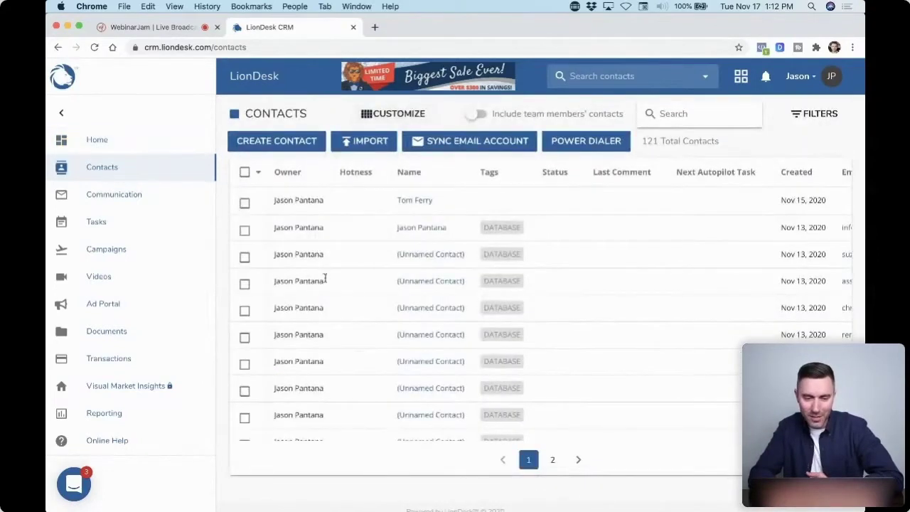
{"action": "scroll", "coordinate": [380, 317], "scroll_direction": "down", "scroll_amount": 3}
{"action": "scroll", "coordinate": [410, 307], "scroll_direction": "up", "scroll_amount": 3}
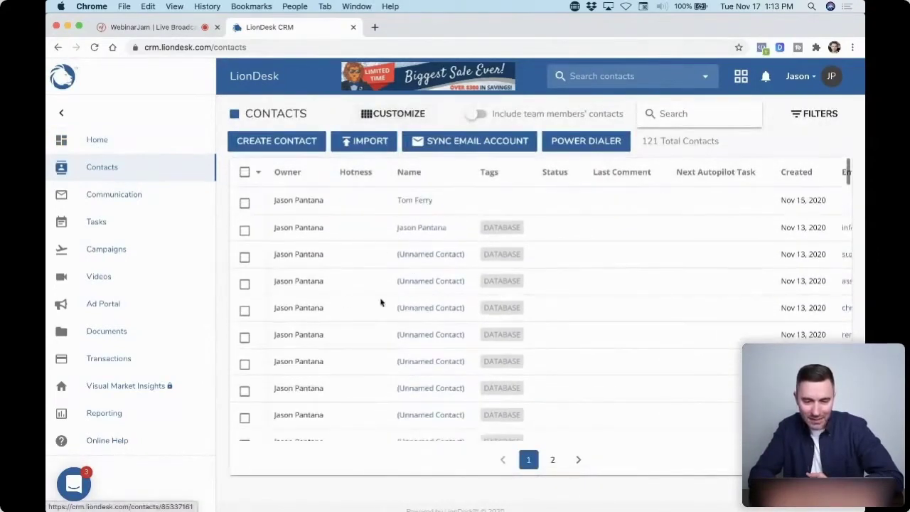
{"action": "scroll", "coordinate": [427, 274], "scroll_direction": "down", "scroll_amount": 2}
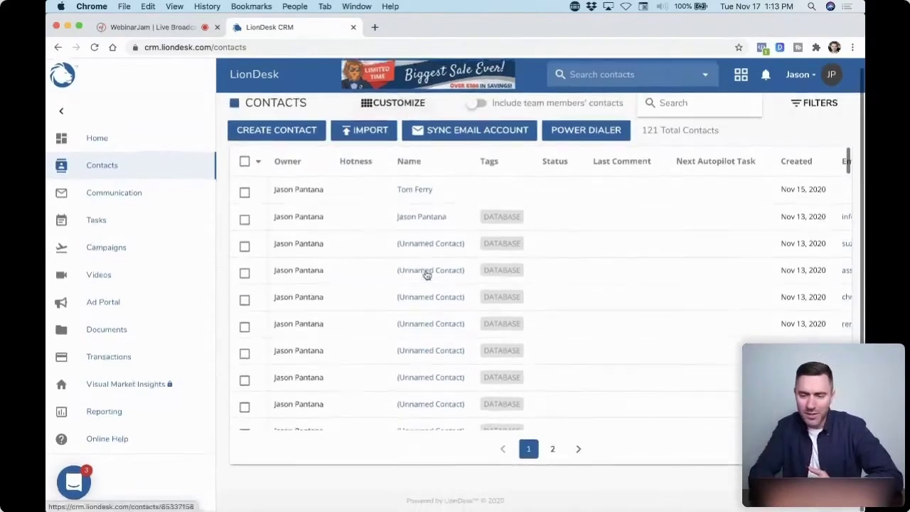
{"action": "scroll", "coordinate": [427, 275], "scroll_direction": "up", "scroll_amount": 2}
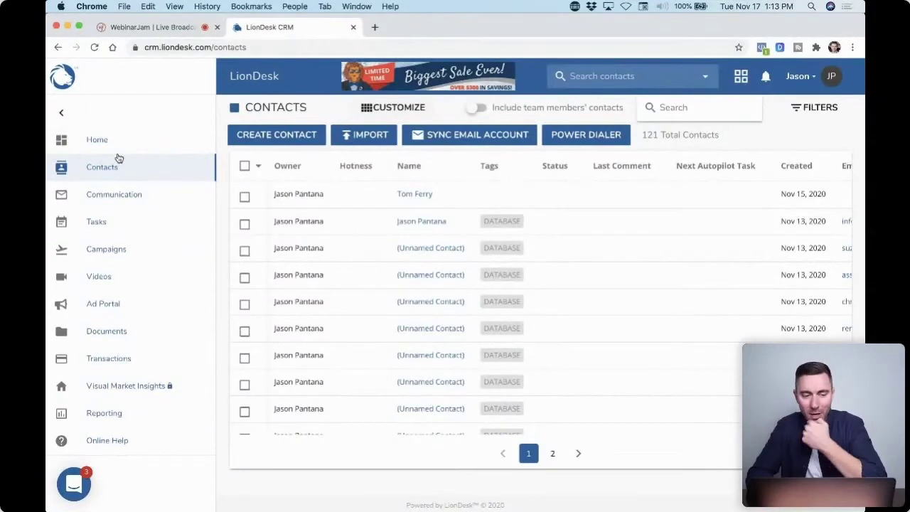
Open the published campaigns, hide the restricted ones, and browse the available campaigns
{"action": "left_click", "coordinate": [107, 249]}
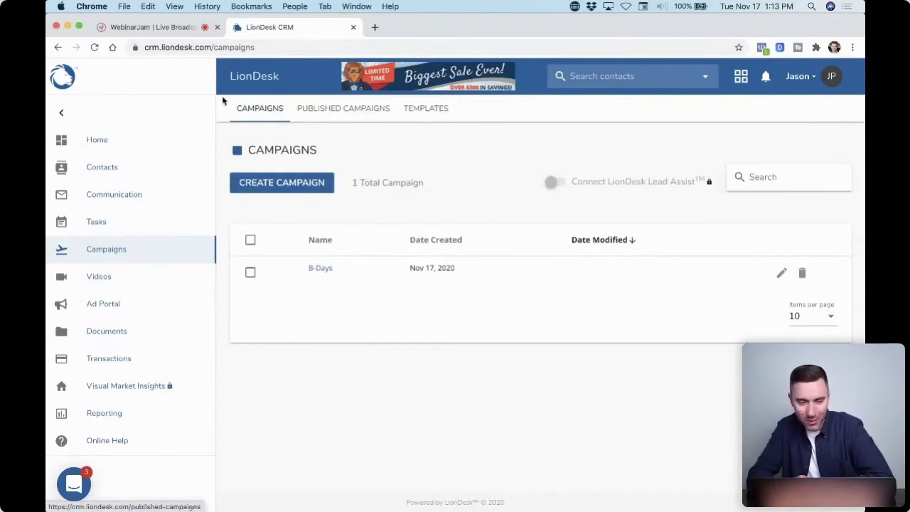
{"action": "left_click", "coordinate": [339, 107]}
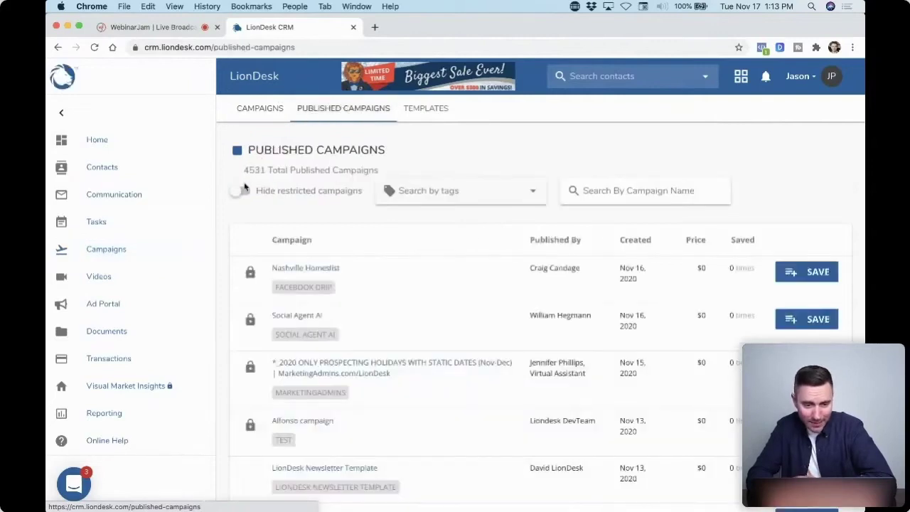
{"action": "left_click", "coordinate": [241, 189]}
{"action": "scroll", "coordinate": [378, 297], "scroll_direction": "down", "scroll_amount": 1}
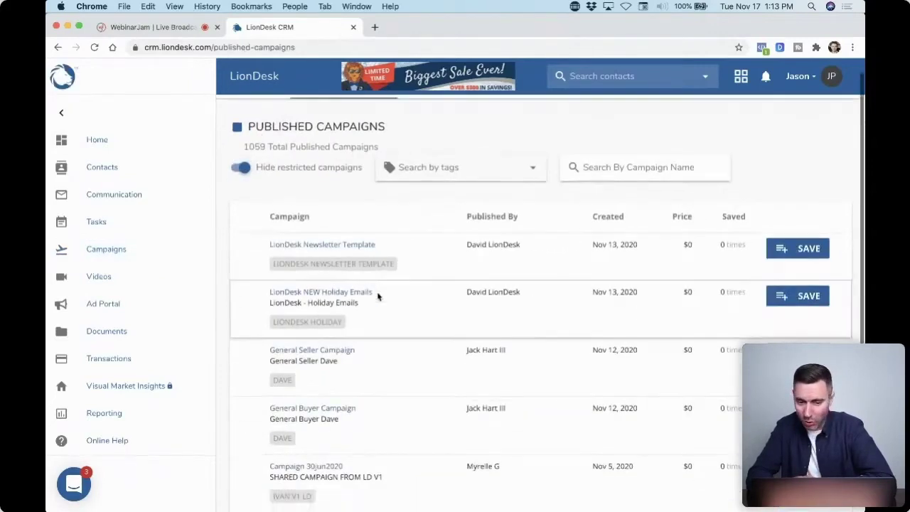
{"action": "scroll", "coordinate": [407, 276], "scroll_direction": "down", "scroll_amount": 2}
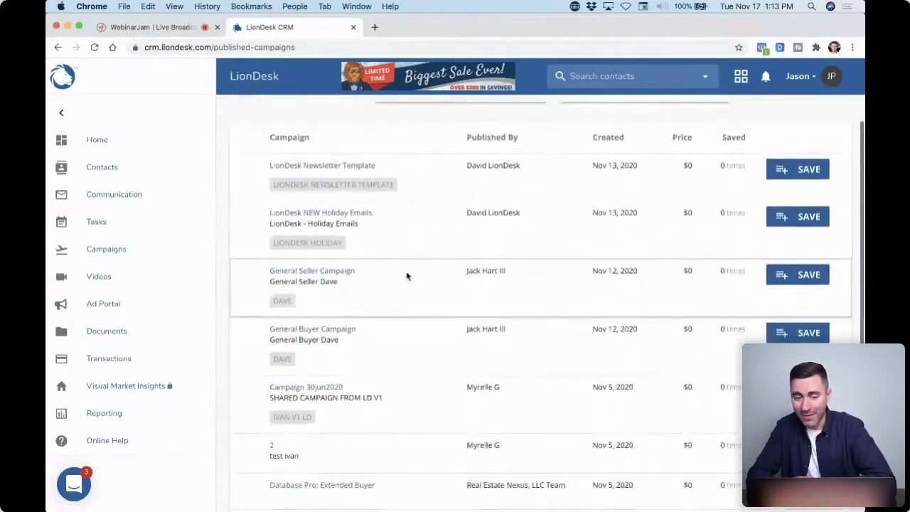
{"action": "scroll", "coordinate": [407, 276], "scroll_direction": "down", "scroll_amount": 1}
{"action": "scroll", "coordinate": [406, 275], "scroll_direction": "up", "scroll_amount": 1}
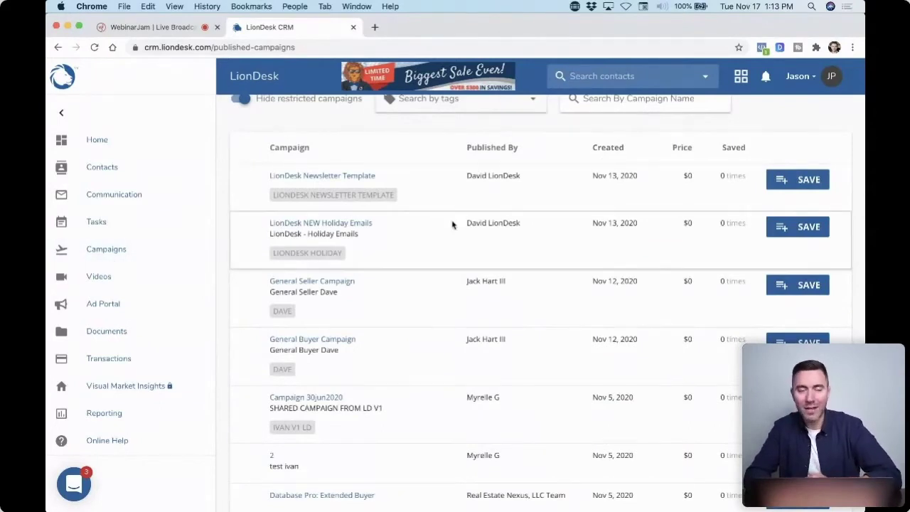
{"action": "scroll", "coordinate": [453, 225], "scroll_direction": "up", "scroll_amount": 3}
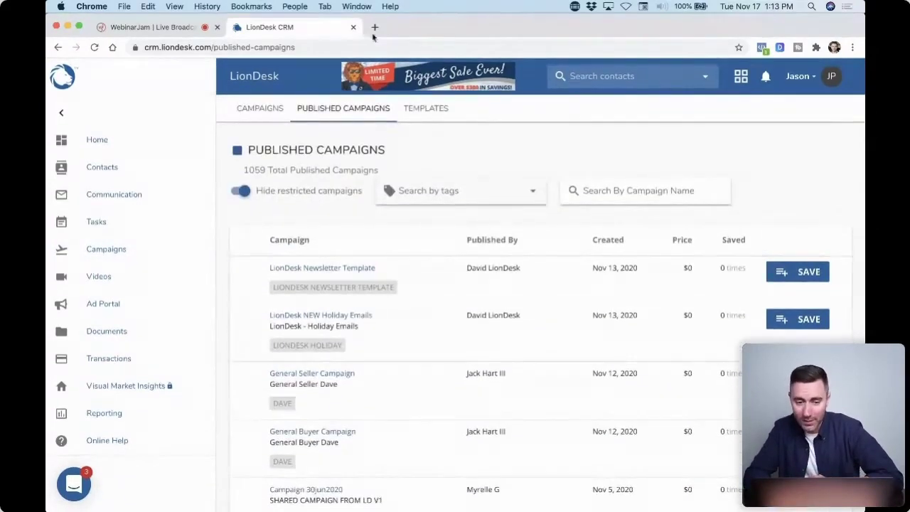
Open the newsletter template from the campaign templates, review its layout, close it, and look through the other templates
{"action": "left_click", "coordinate": [435, 110]}
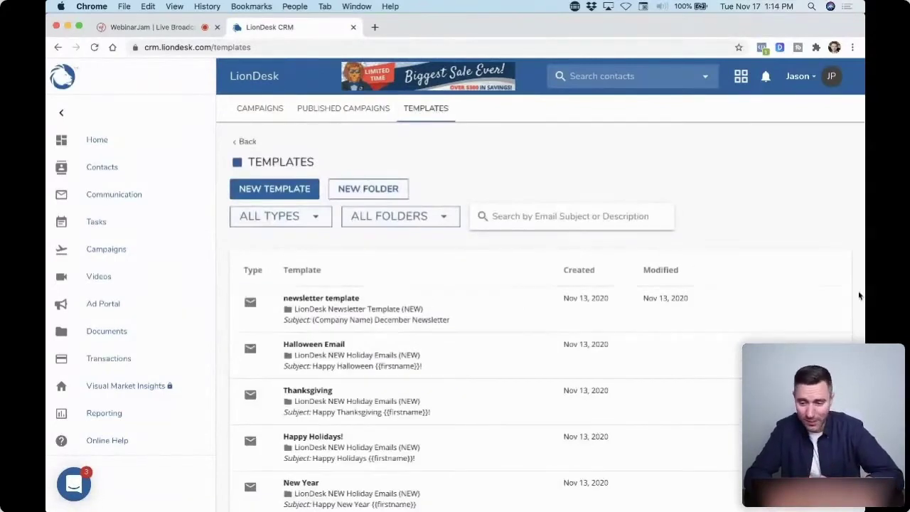
{"action": "left_click", "coordinate": [790, 304]}
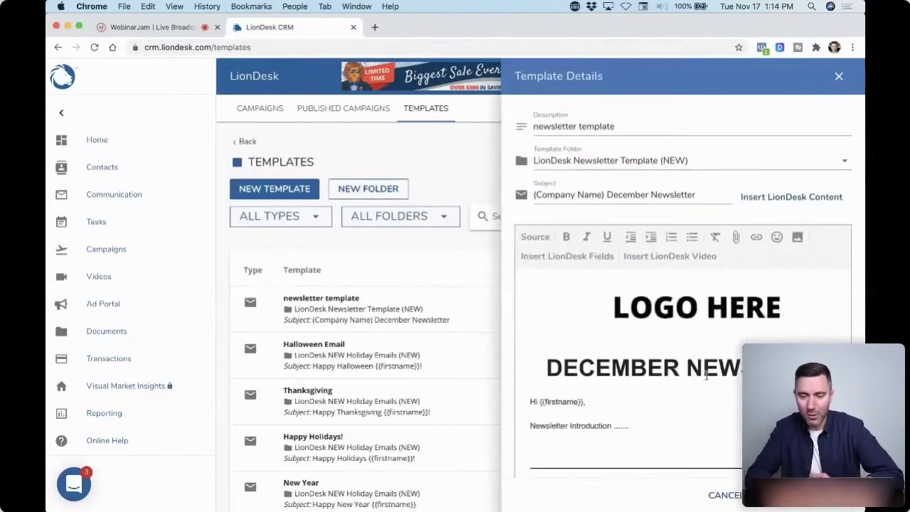
{"action": "scroll", "coordinate": [708, 375], "scroll_direction": "down", "scroll_amount": 5}
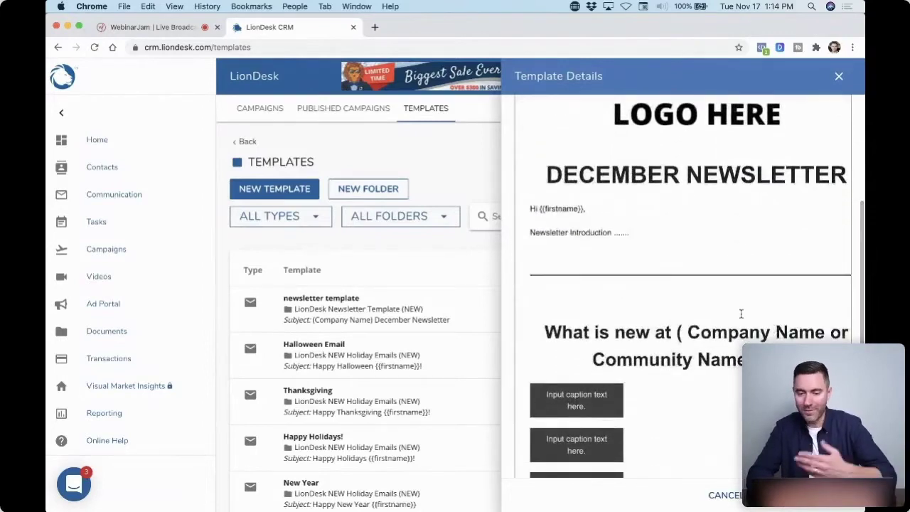
{"action": "scroll", "coordinate": [742, 313], "scroll_direction": "down", "scroll_amount": 3}
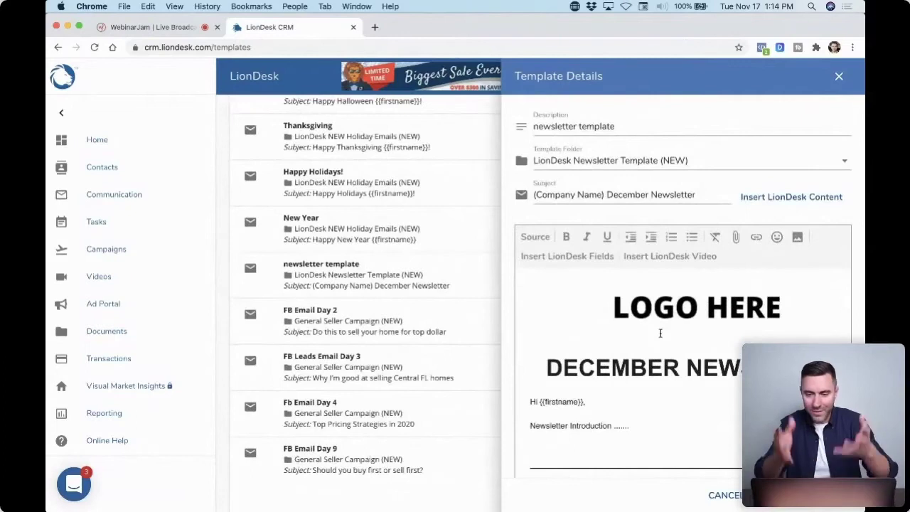
{"action": "left_click", "coordinate": [840, 78]}
{"action": "scroll", "coordinate": [427, 174], "scroll_direction": "up", "scroll_amount": 5}
{"action": "scroll", "coordinate": [391, 284], "scroll_direction": "down", "scroll_amount": 1}
{"action": "scroll", "coordinate": [373, 356], "scroll_direction": "down", "scroll_amount": 4}
{"action": "scroll", "coordinate": [350, 304], "scroll_direction": "up", "scroll_amount": 5}
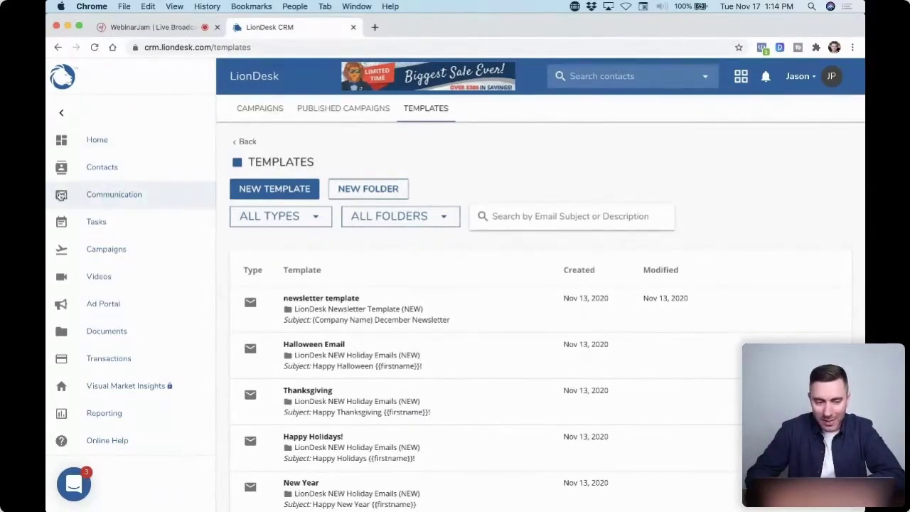
Start composing an email and preview the newsletter template from the last LionDesk Newsletter Template (NEW) folder
{"action": "left_click", "coordinate": [104, 193]}
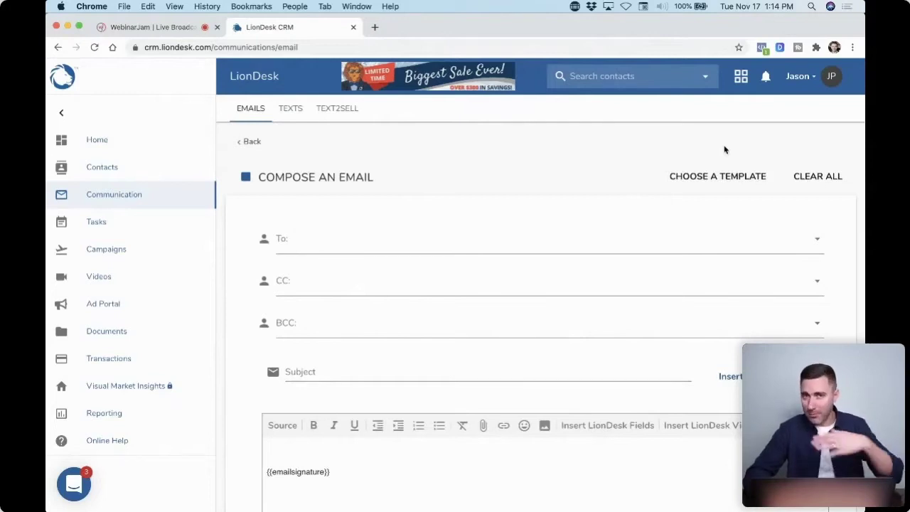
{"action": "left_click", "coordinate": [716, 177]}
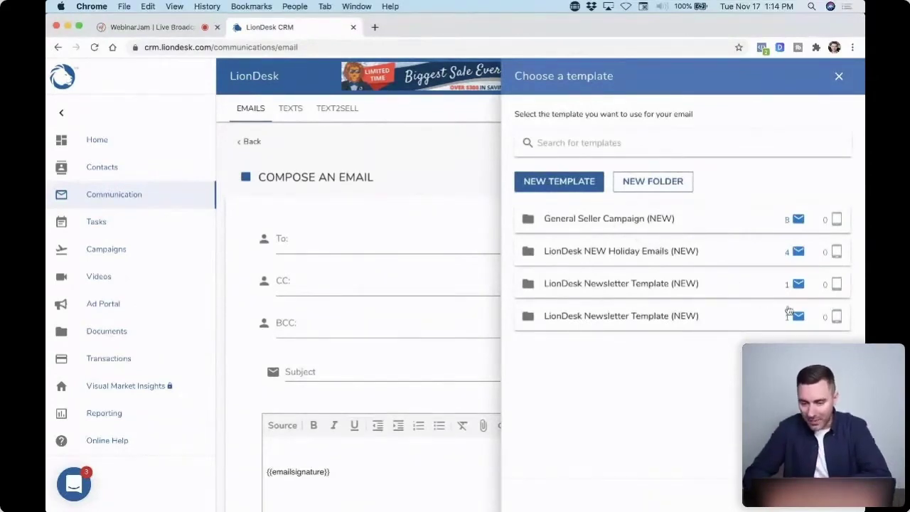
{"action": "left_click", "coordinate": [579, 320]}
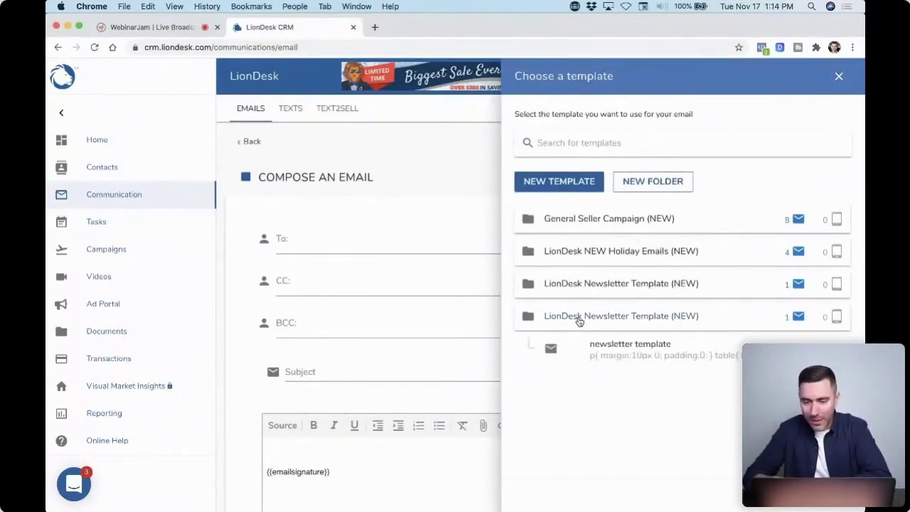
{"action": "left_click", "coordinate": [626, 349]}
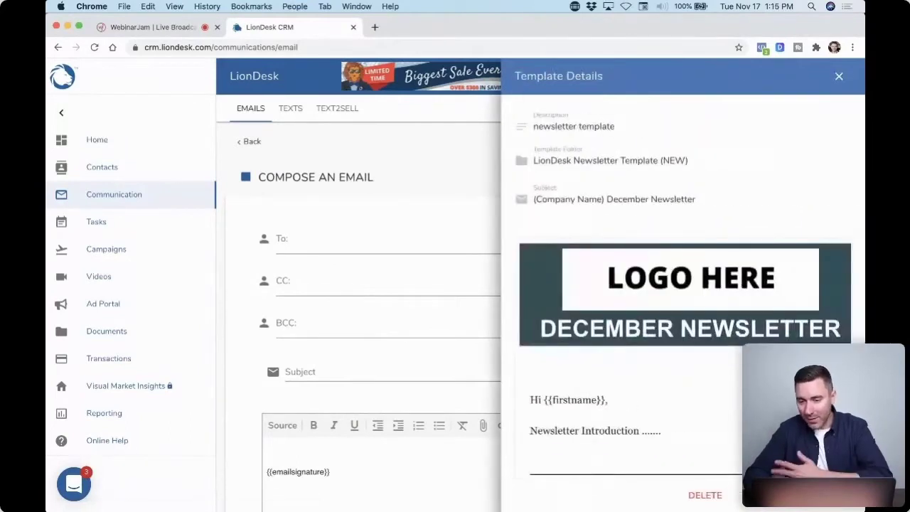
{"action": "scroll", "coordinate": [716, 295], "scroll_direction": "down", "scroll_amount": 3}
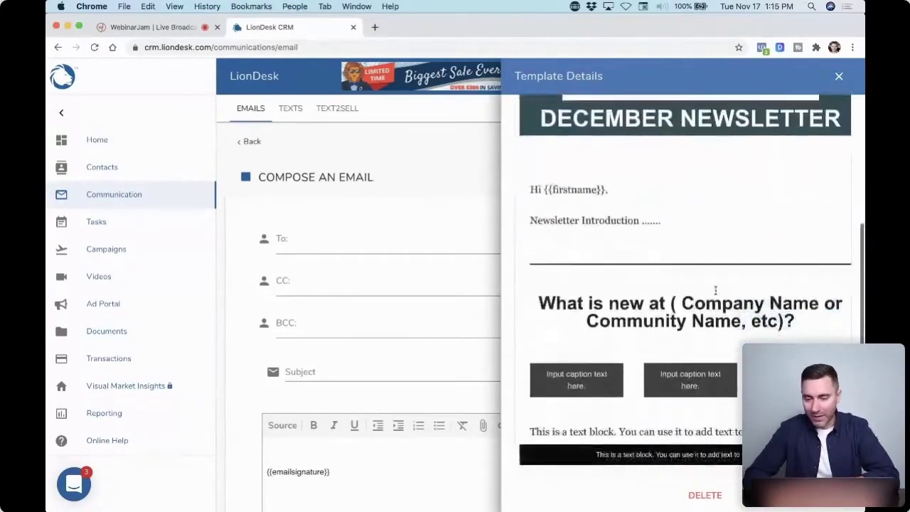
{"action": "scroll", "coordinate": [718, 295], "scroll_direction": "up", "scroll_amount": 3}
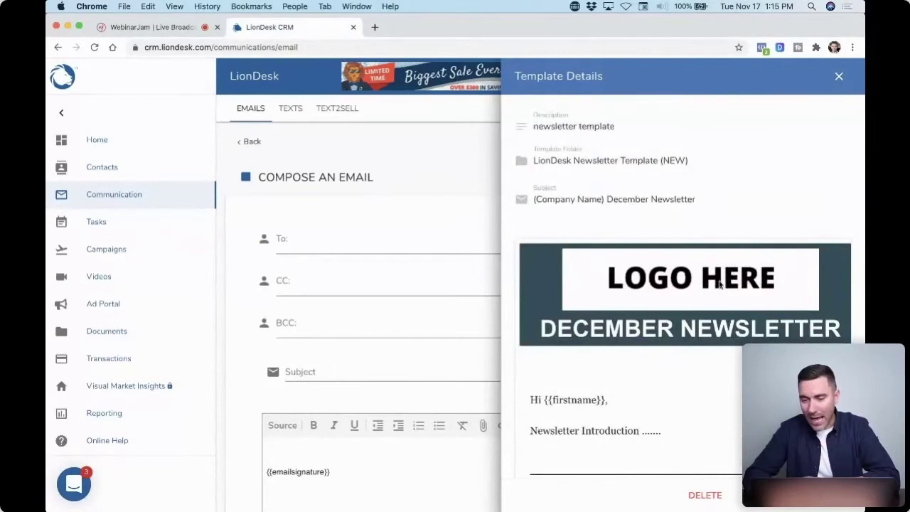
{"action": "scroll", "coordinate": [693, 397], "scroll_direction": "down", "scroll_amount": 3}
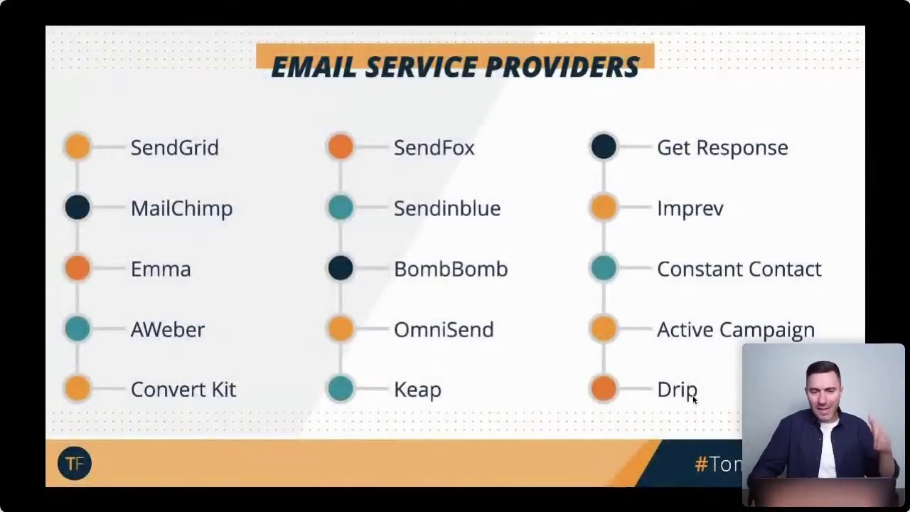
{"action": "key", "text": "Right"}
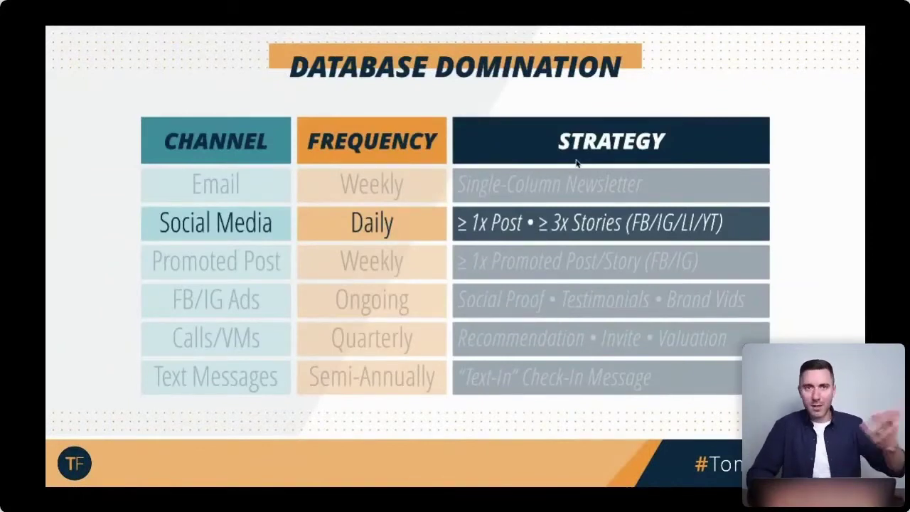
{"action": "left_click", "coordinate": [481, 194]}
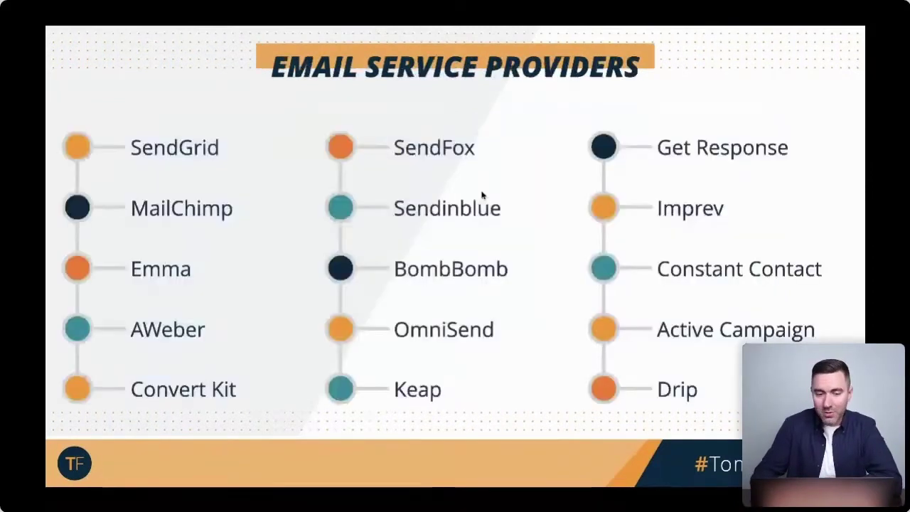
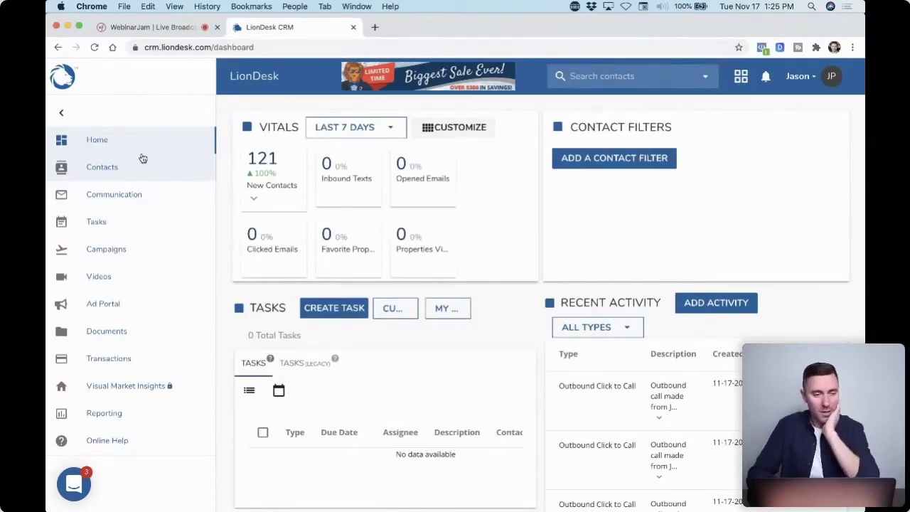
Open the contacts list and review the tags assigned to the contacts
{"action": "left_click", "coordinate": [104, 171]}
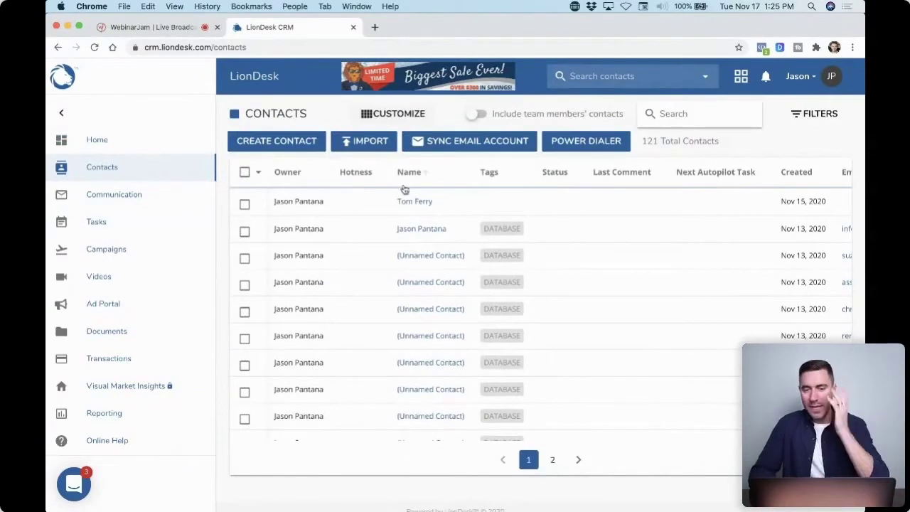
{"action": "left_click", "coordinate": [245, 172]}
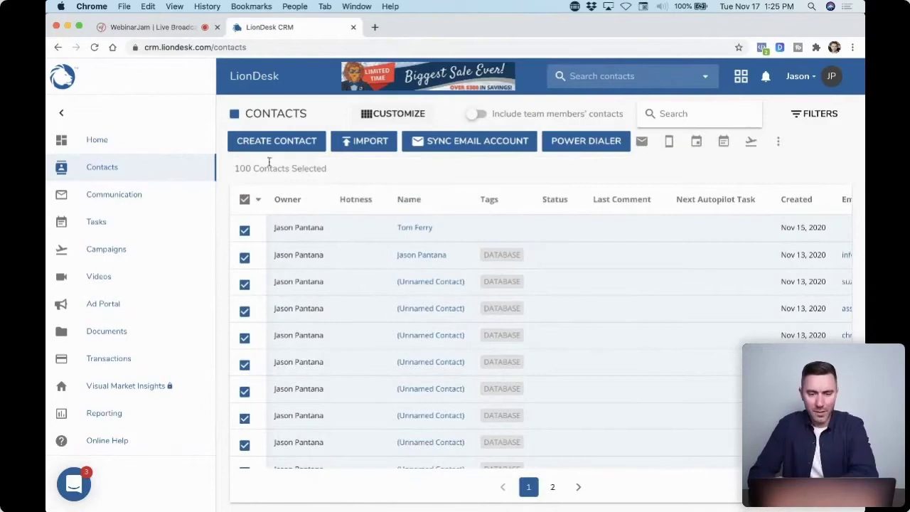
{"action": "left_click", "coordinate": [245, 199]}
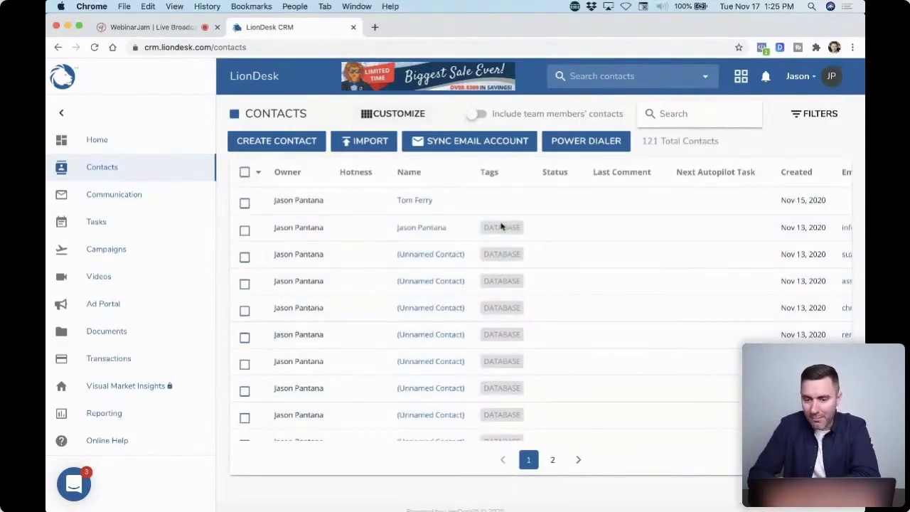
{"action": "scroll", "coordinate": [504, 368], "scroll_direction": "down", "scroll_amount": 2}
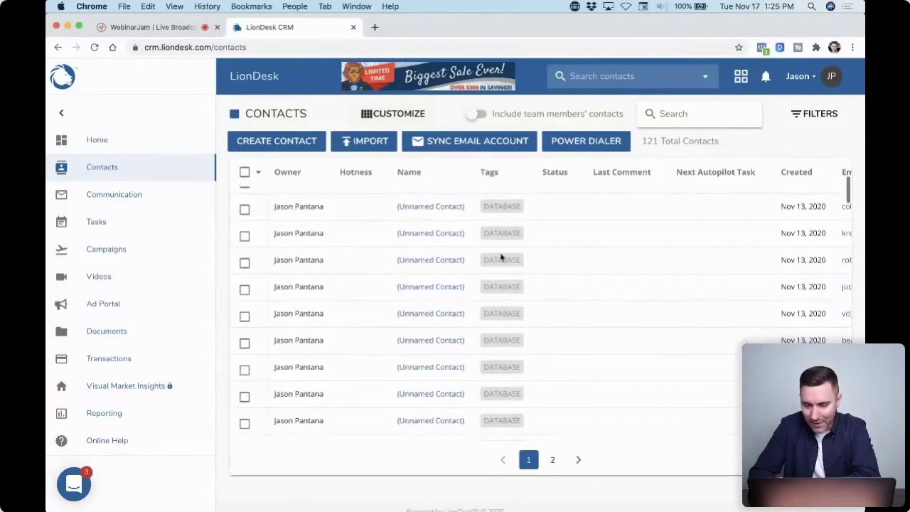
{"action": "scroll", "coordinate": [507, 268], "scroll_direction": "up", "scroll_amount": 2}
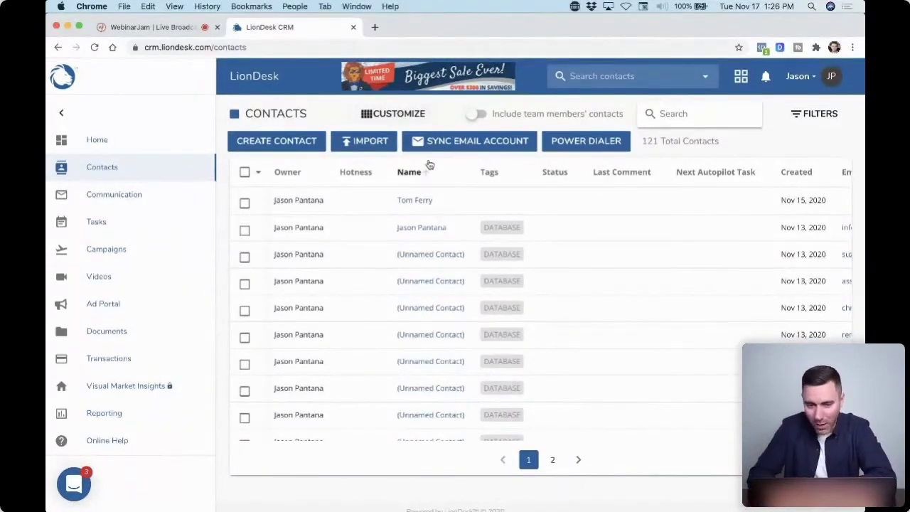
Filter the contacts with a condition that Tags include any of DATABASE, and look over the filtered list
{"action": "left_click", "coordinate": [803, 118]}
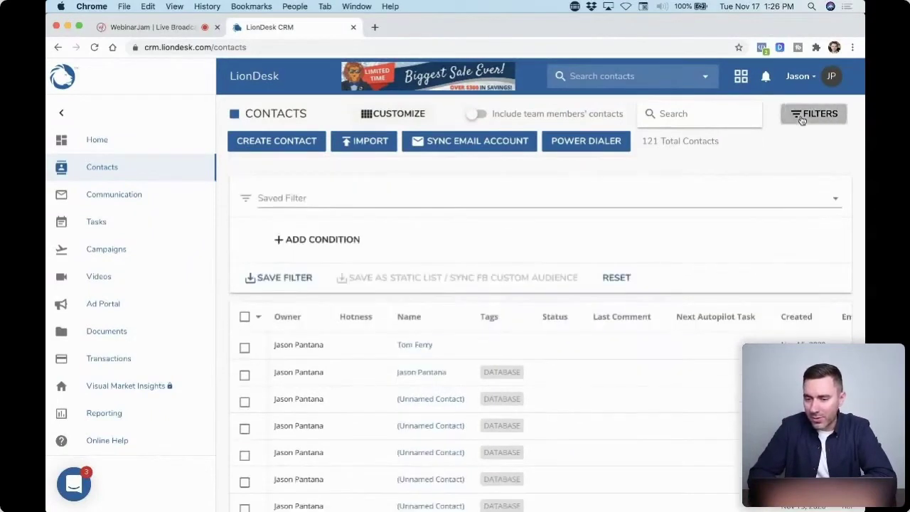
{"action": "left_click", "coordinate": [300, 240]}
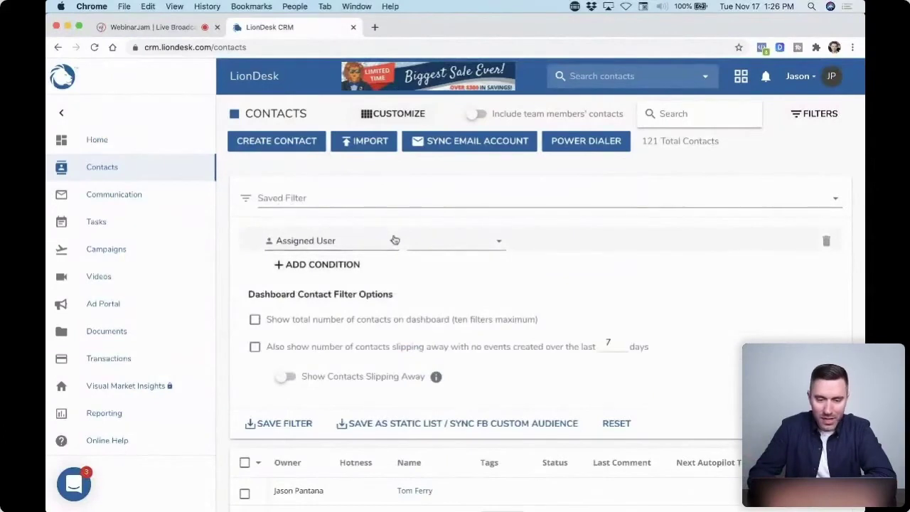
{"action": "left_click", "coordinate": [392, 242]}
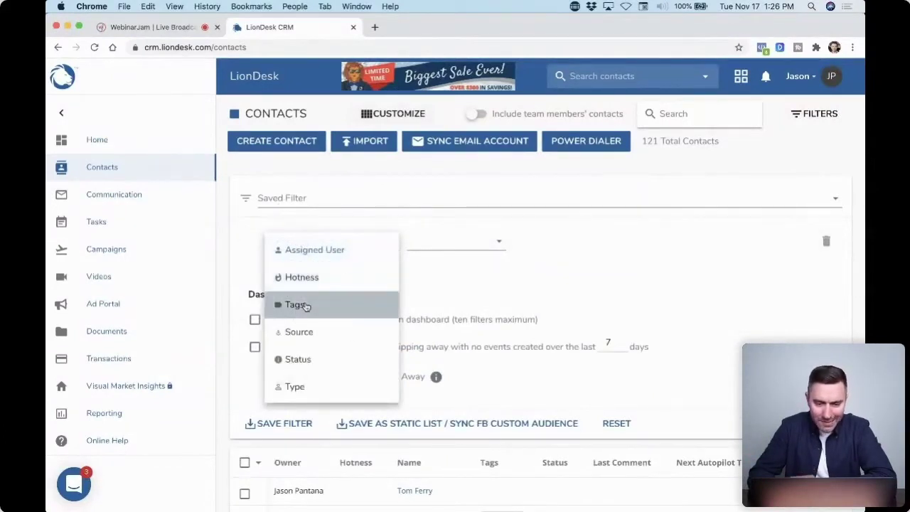
{"action": "left_click", "coordinate": [302, 304]}
{"action": "left_click", "coordinate": [491, 242]}
{"action": "left_click", "coordinate": [445, 251]}
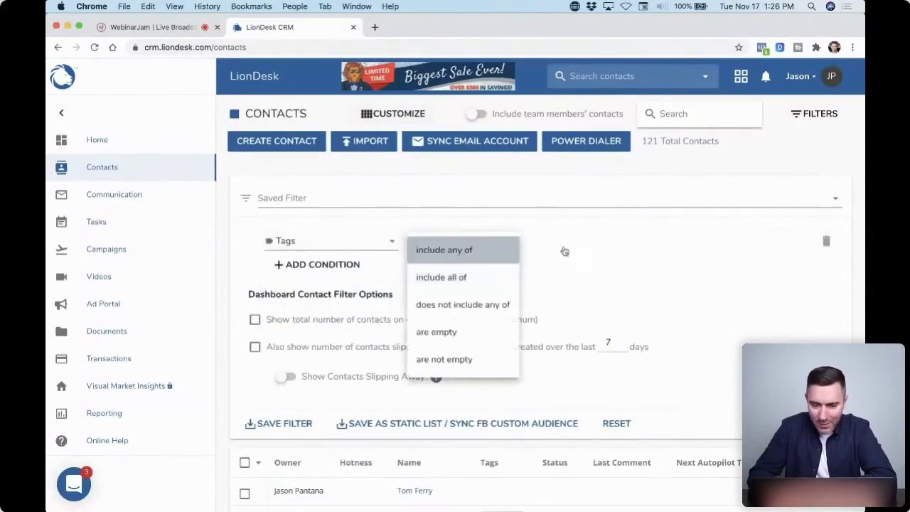
{"action": "left_click", "coordinate": [679, 241]}
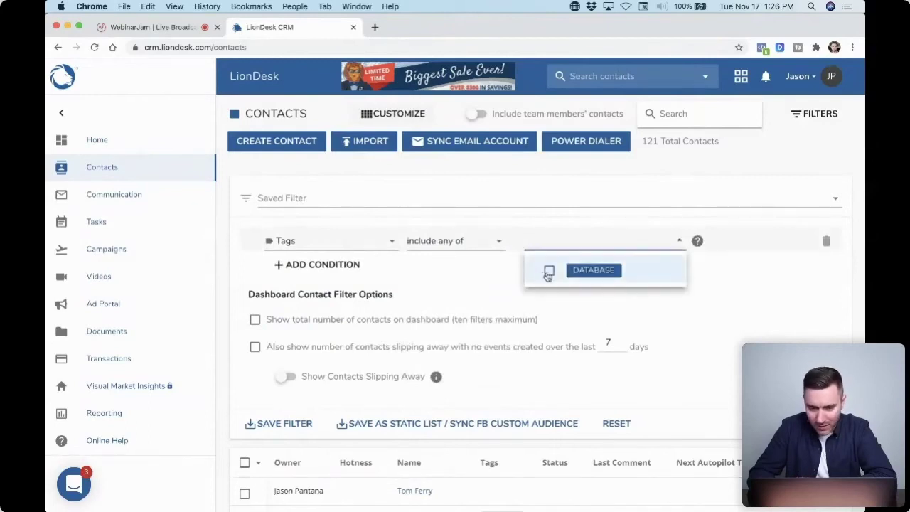
{"action": "left_click", "coordinate": [549, 274]}
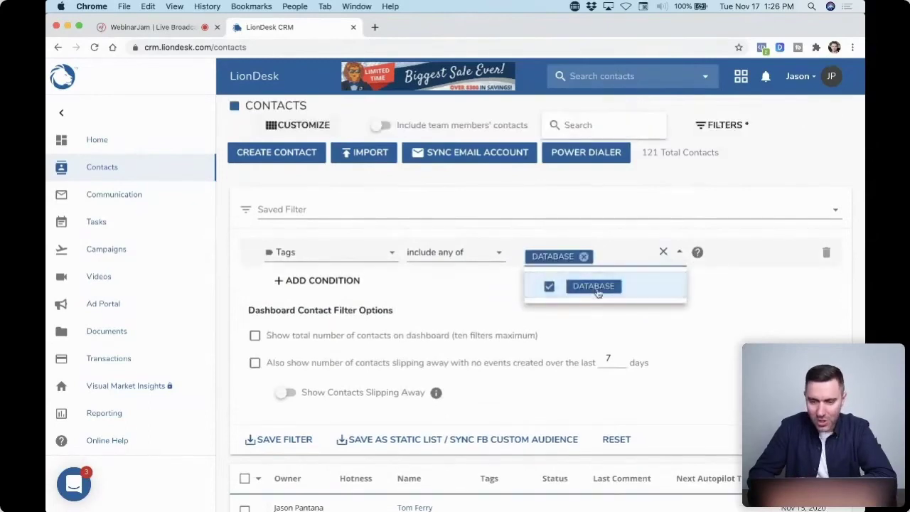
{"action": "left_click", "coordinate": [757, 345]}
{"action": "scroll", "coordinate": [542, 261], "scroll_direction": "down", "scroll_amount": 3}
{"action": "scroll", "coordinate": [573, 216], "scroll_direction": "up", "scroll_amount": 3}
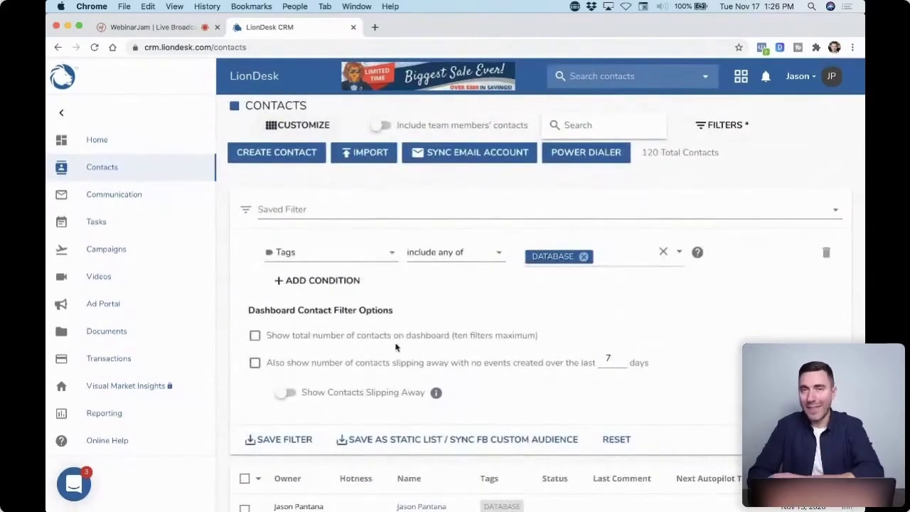
Try saving the filtered contacts as a static list named Email Subs, and cancel the naming dialog
{"action": "scroll", "coordinate": [540, 340], "scroll_direction": "down", "scroll_amount": 2}
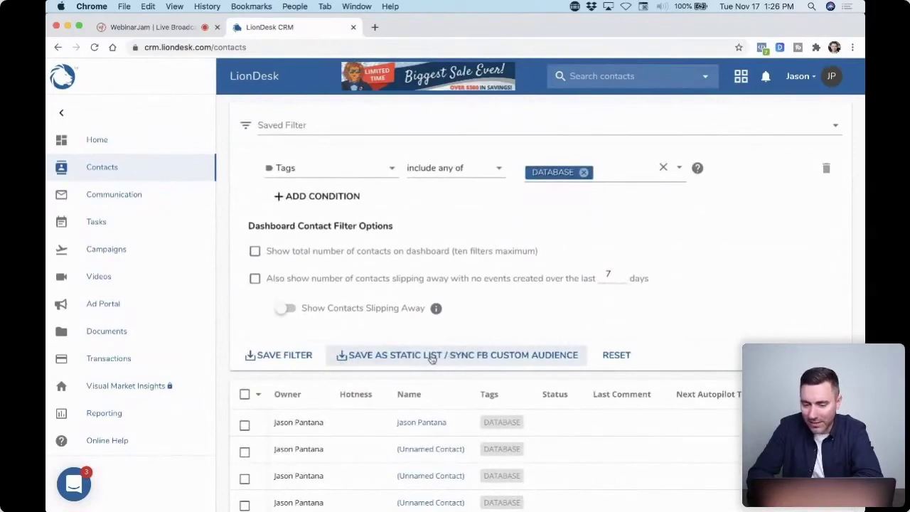
{"action": "left_click", "coordinate": [485, 355]}
{"action": "left_click", "coordinate": [386, 278]}
{"action": "type", "text": "Email Subs"}
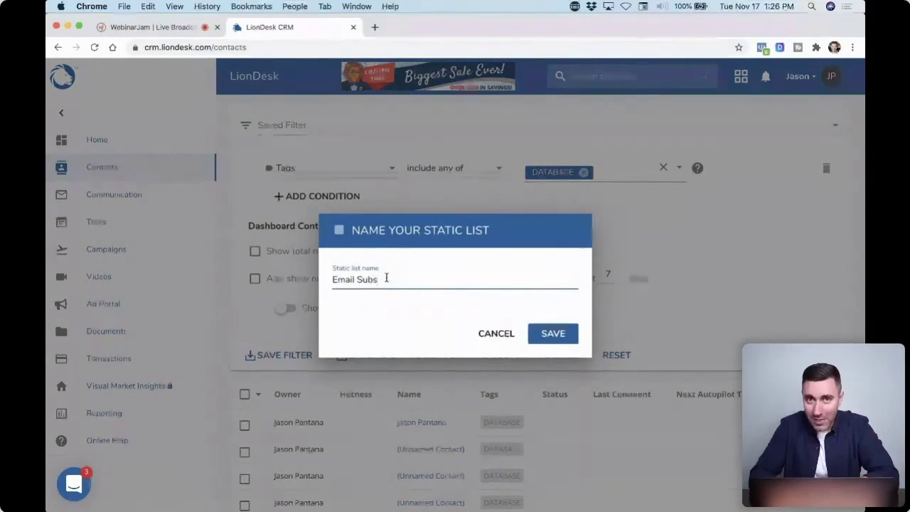
{"action": "left_click", "coordinate": [498, 333]}
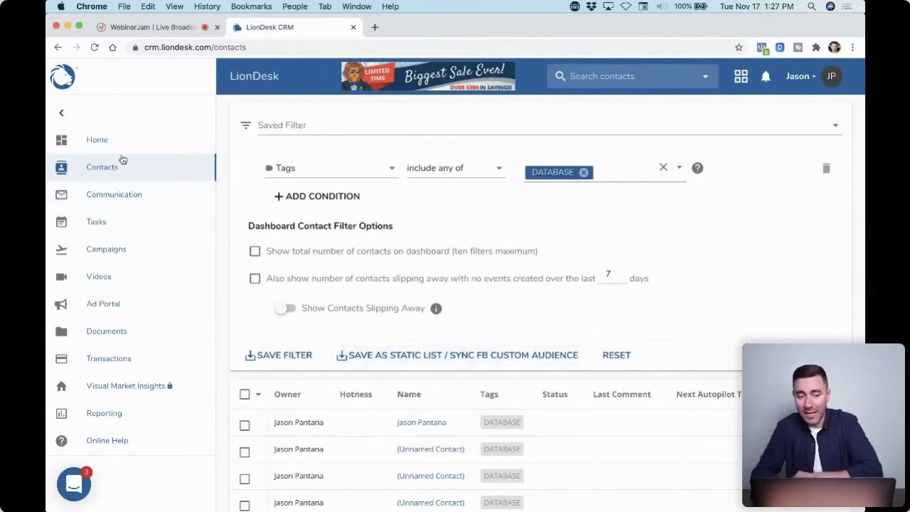
Start syncing contacts to a Facebook Custom Audience from the Ad Portal, with Email Subs as the static list
{"action": "left_click", "coordinate": [111, 308]}
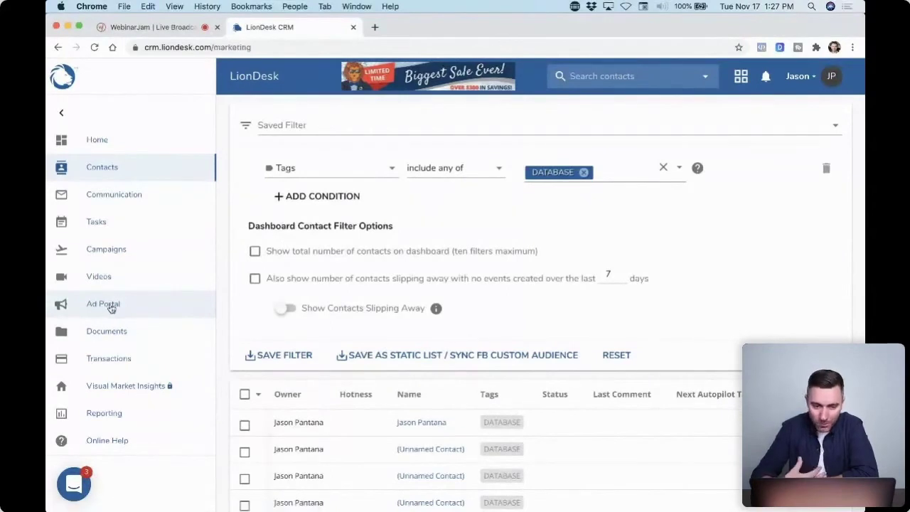
{"action": "left_click_drag", "start_coordinate": [282, 126], "coordinate": [405, 155]}
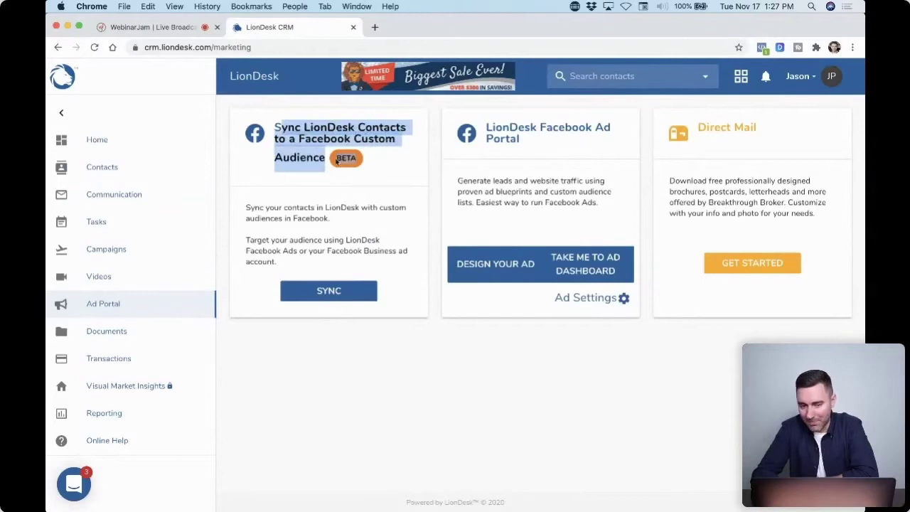
{"action": "left_click", "coordinate": [407, 165]}
{"action": "left_click", "coordinate": [327, 291]}
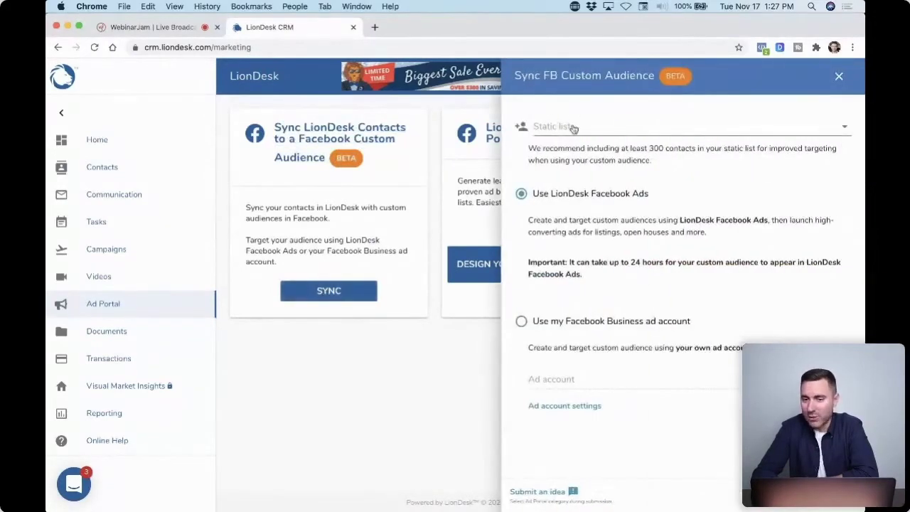
{"action": "left_click", "coordinate": [569, 137]}
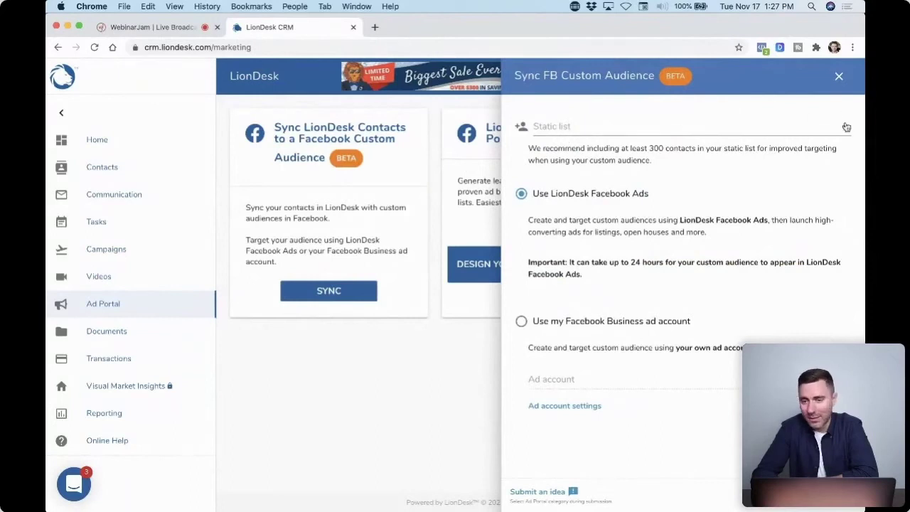
{"action": "left_click", "coordinate": [574, 145]}
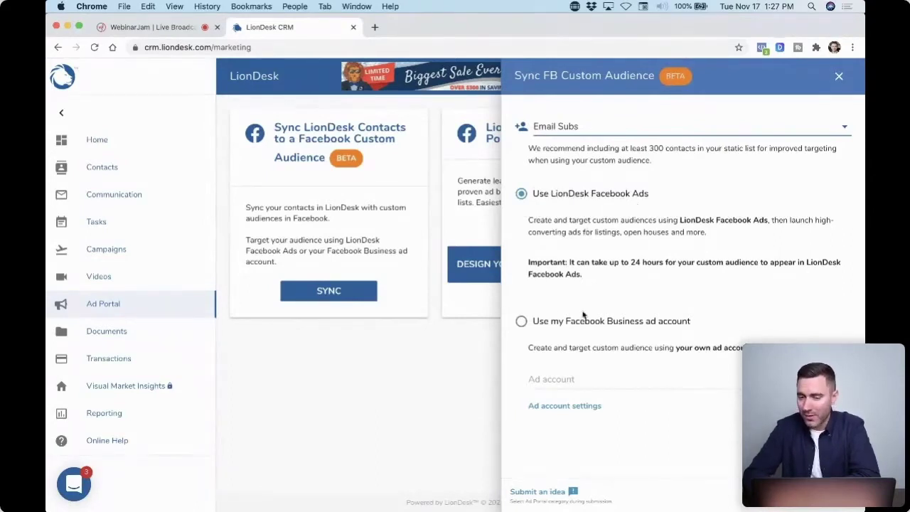
Check the Facebook Business ad account option, switch back to Use LionDesk Facebook Ads, and close the sync form
{"action": "left_click", "coordinate": [522, 320]}
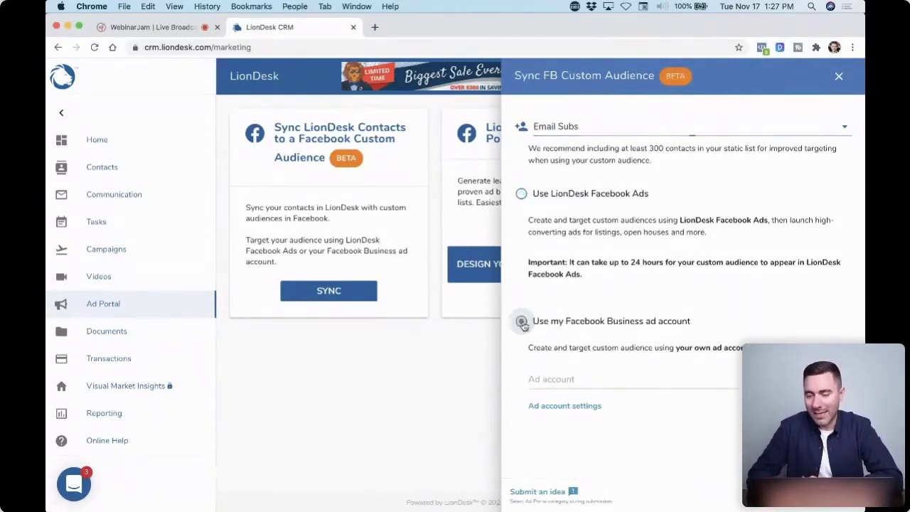
{"action": "left_click", "coordinate": [614, 384]}
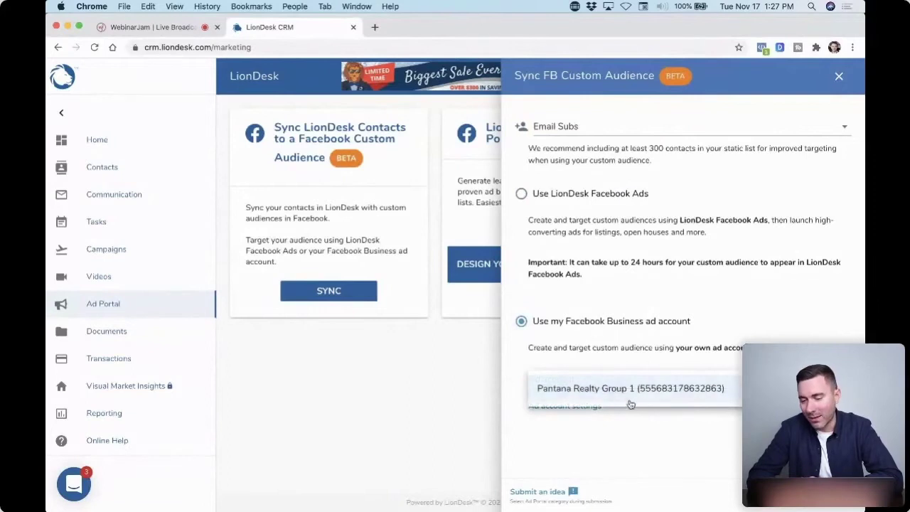
{"action": "left_click", "coordinate": [768, 288]}
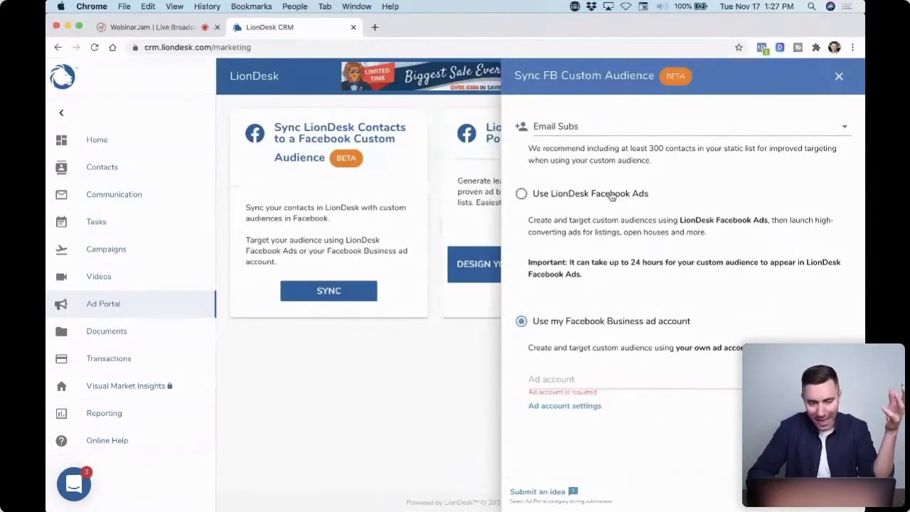
{"action": "left_click", "coordinate": [522, 194]}
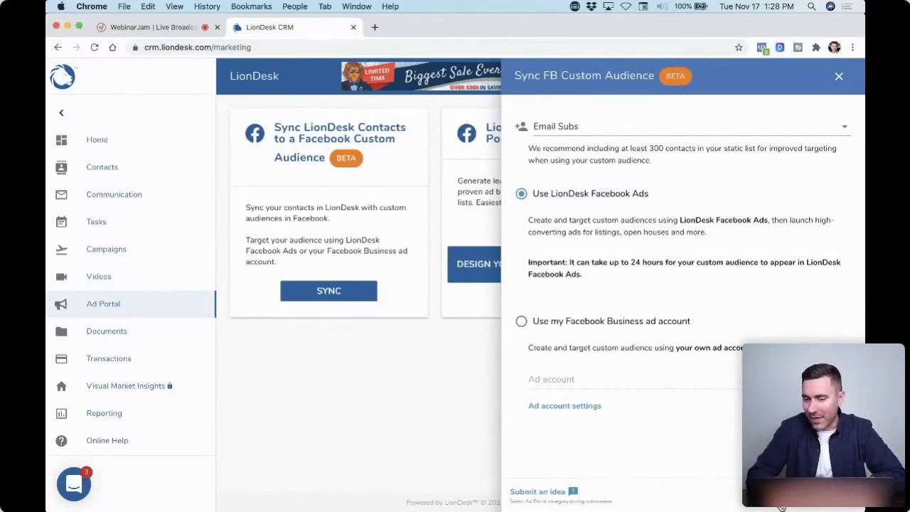
{"action": "key", "text": "Escape"}
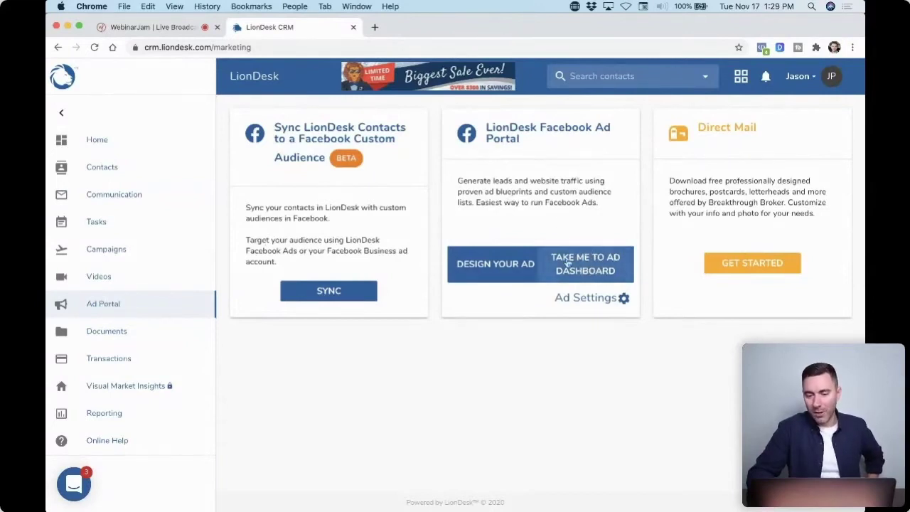
Open the audiences in the Facebook ad dashboard and examine the Liondesk - Email Subs entry
{"action": "left_click", "coordinate": [629, 257]}
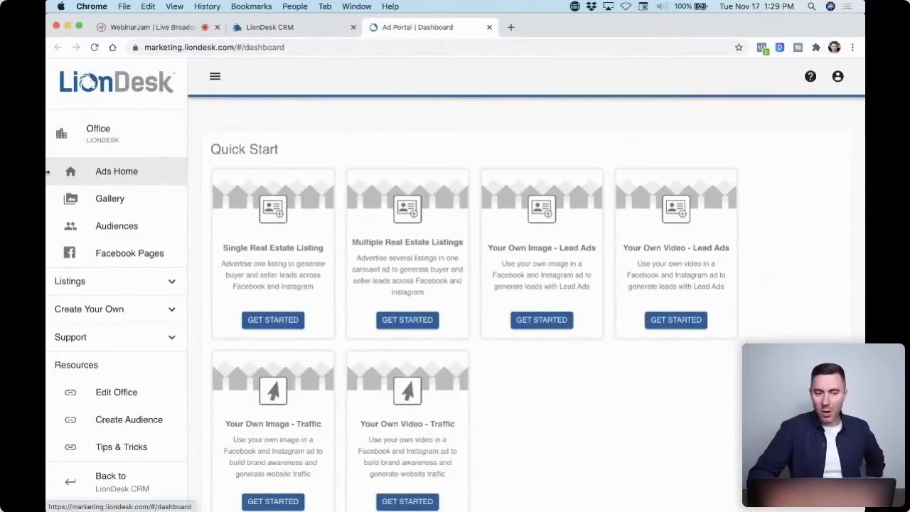
{"action": "left_click", "coordinate": [104, 232]}
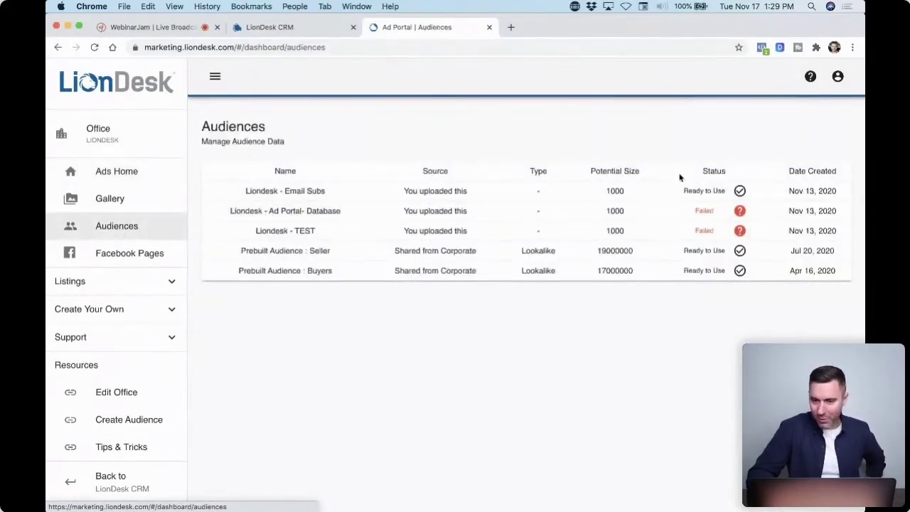
{"action": "left_click_drag", "start_coordinate": [248, 190], "coordinate": [326, 194]}
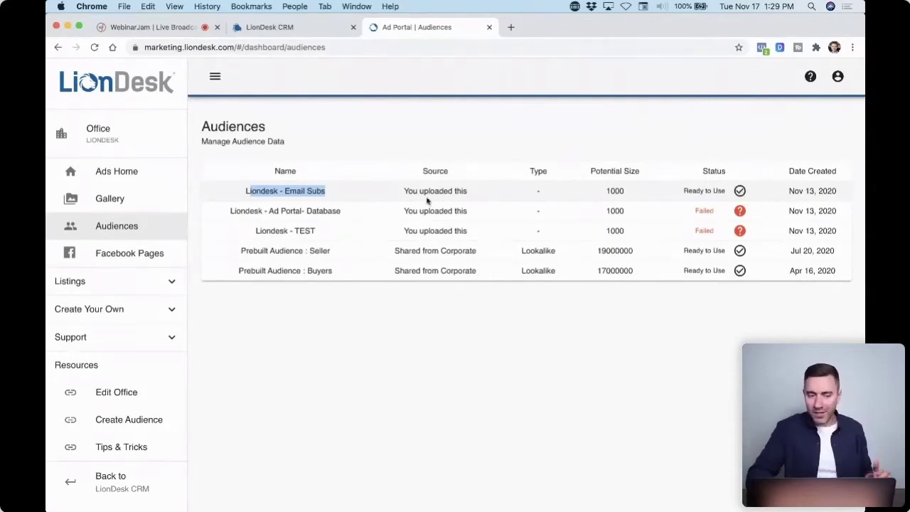
Return to the ads home page and start a new ad from the Your Own Video - Traffic blueprint
{"action": "left_click", "coordinate": [109, 173]}
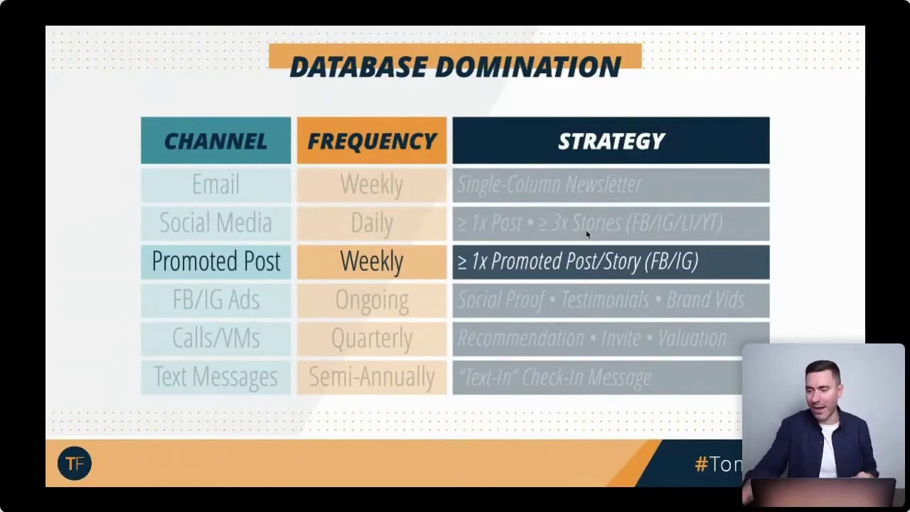
{"action": "key", "text": "Escape"}
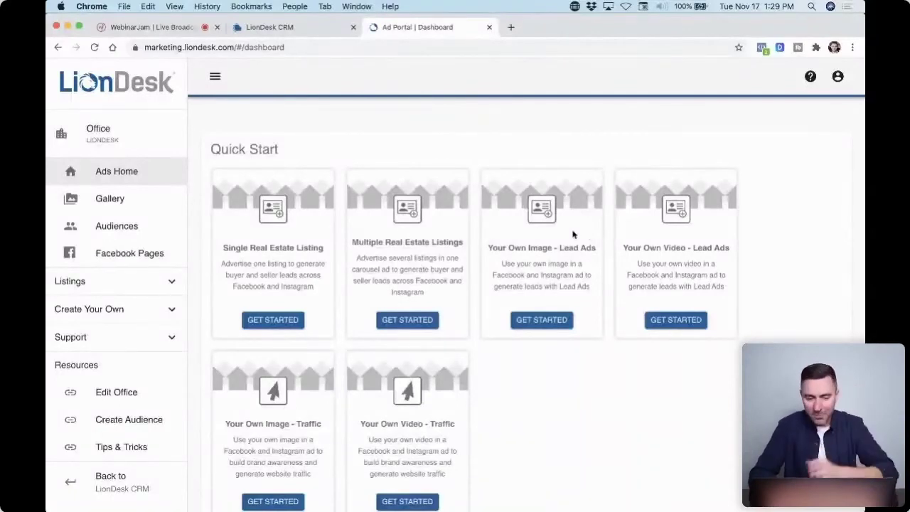
{"action": "scroll", "coordinate": [528, 251], "scroll_direction": "down", "scroll_amount": 3}
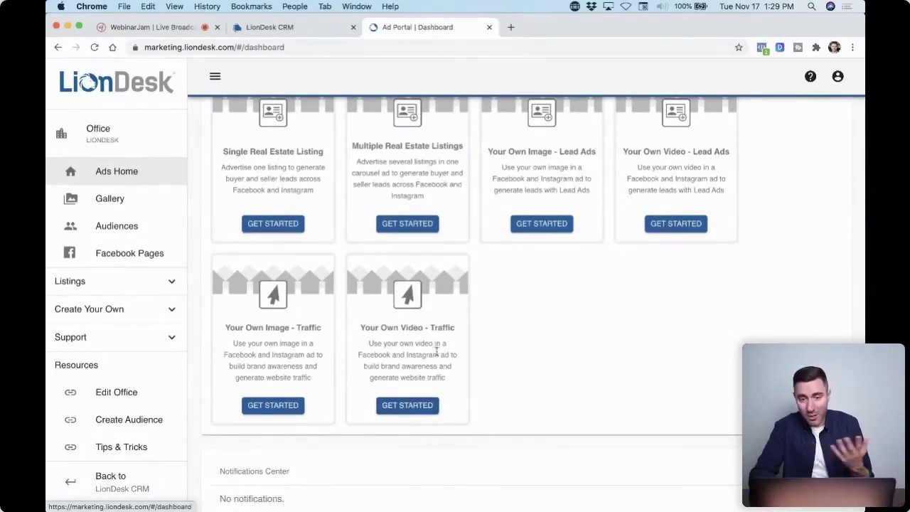
{"action": "left_click", "coordinate": [407, 406]}
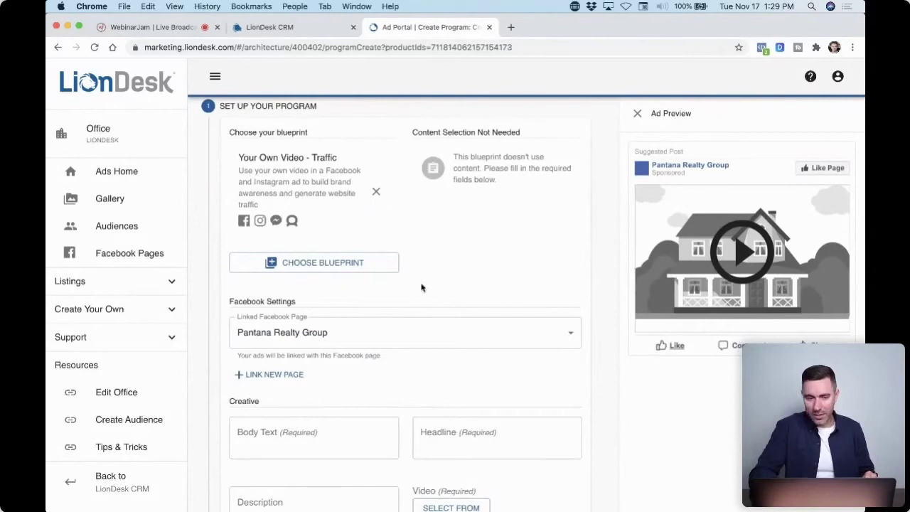
Fill in the ad's creative with the body text "Caption text", headline "Headline text" and description "Extra details"
{"action": "scroll", "coordinate": [422, 287], "scroll_direction": "down", "scroll_amount": 3}
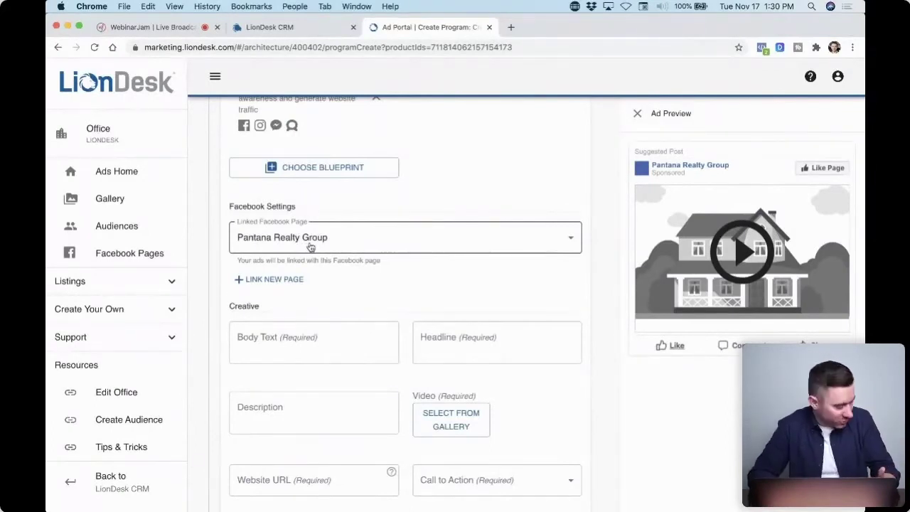
{"action": "left_click", "coordinate": [285, 348]}
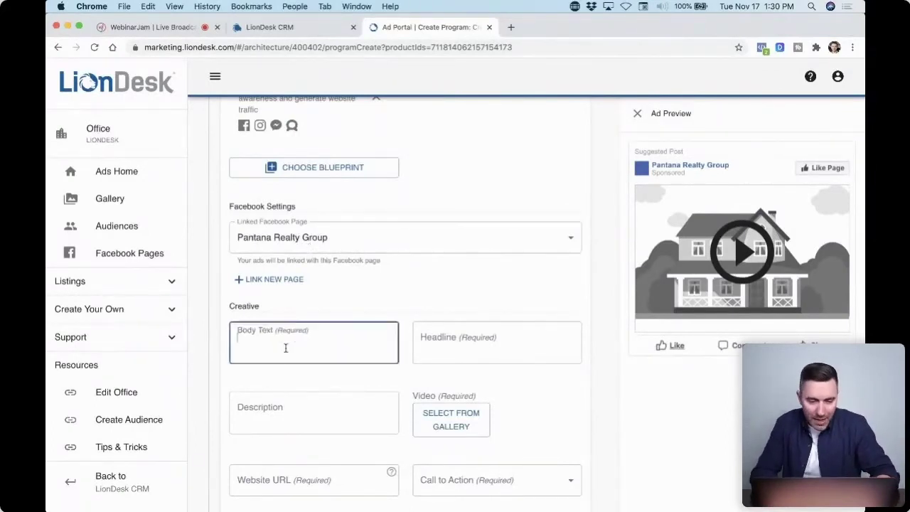
{"action": "type", "text": "Caption text"}
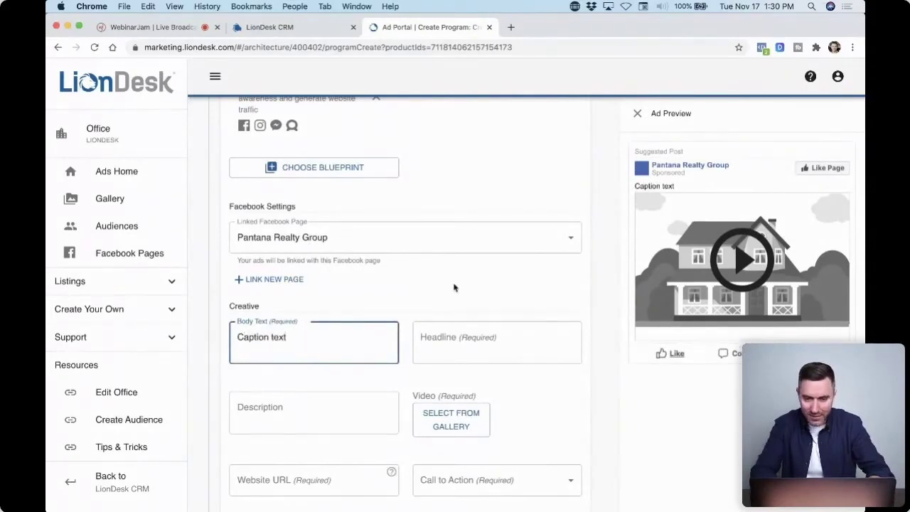
{"action": "key", "text": "Tab"}
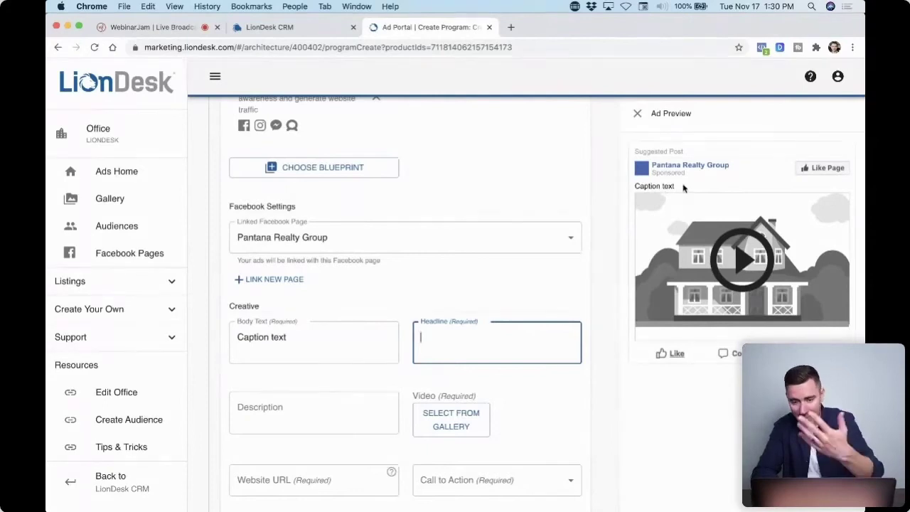
{"action": "type", "text": "Head l"}
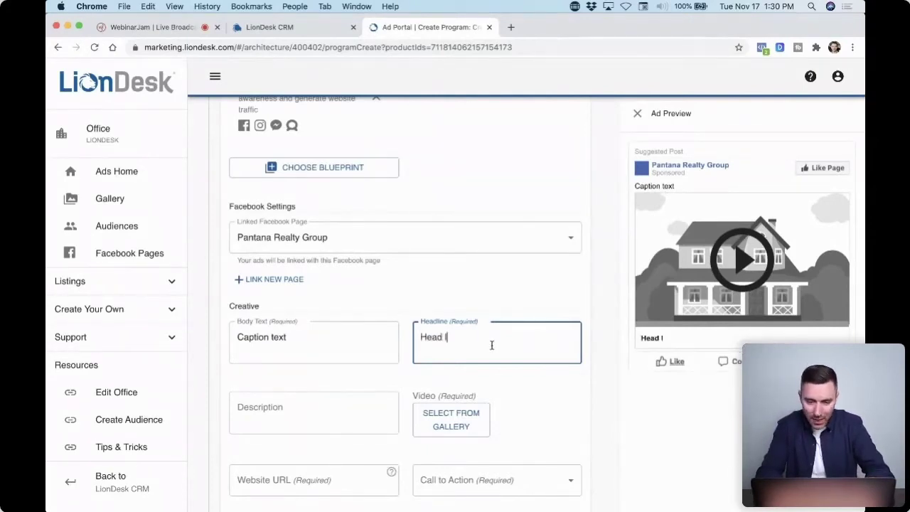
{"action": "key", "text": "BackSpace"}
{"action": "key", "text": "BackSpace"}
{"action": "type", "text": "line text"}
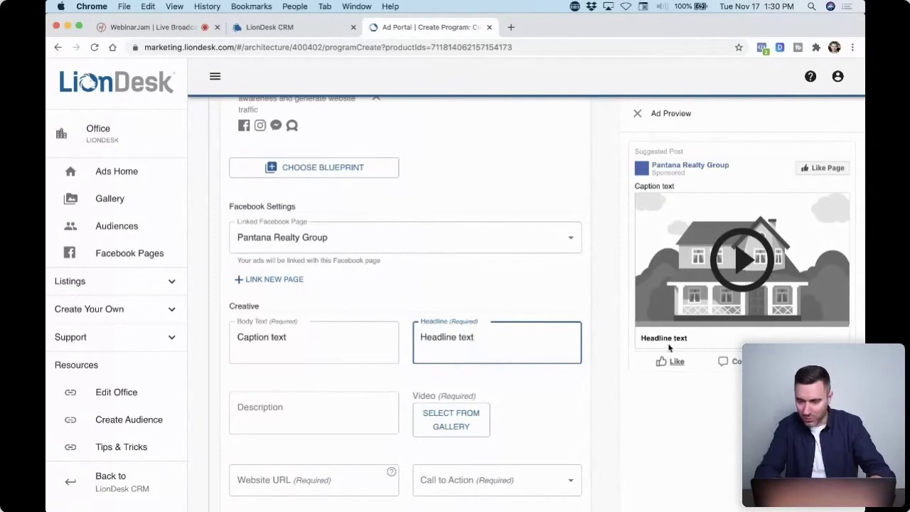
{"action": "left_click", "coordinate": [277, 409]}
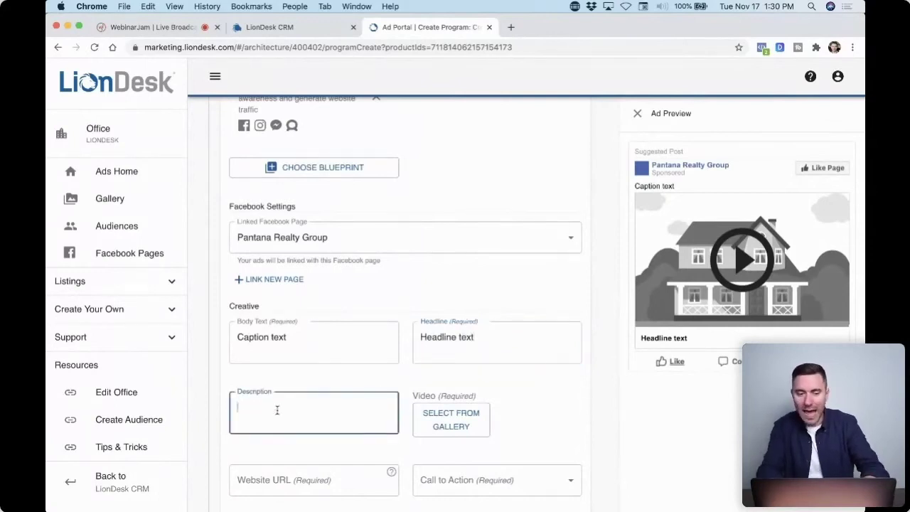
{"action": "type", "text": "Axtra details"}
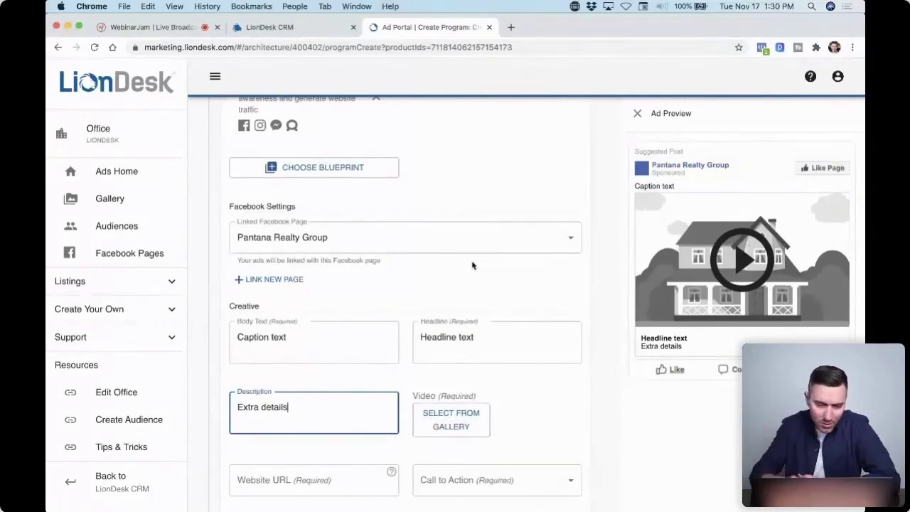
Add the Refinancing Boom Fueling Mortgages video from the gallery to the ad
{"action": "left_click", "coordinate": [451, 424]}
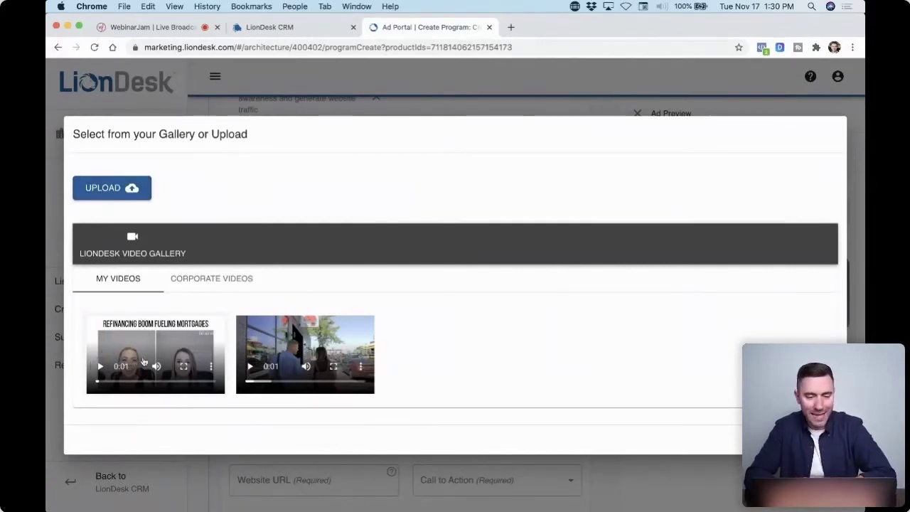
{"action": "left_click", "coordinate": [89, 355]}
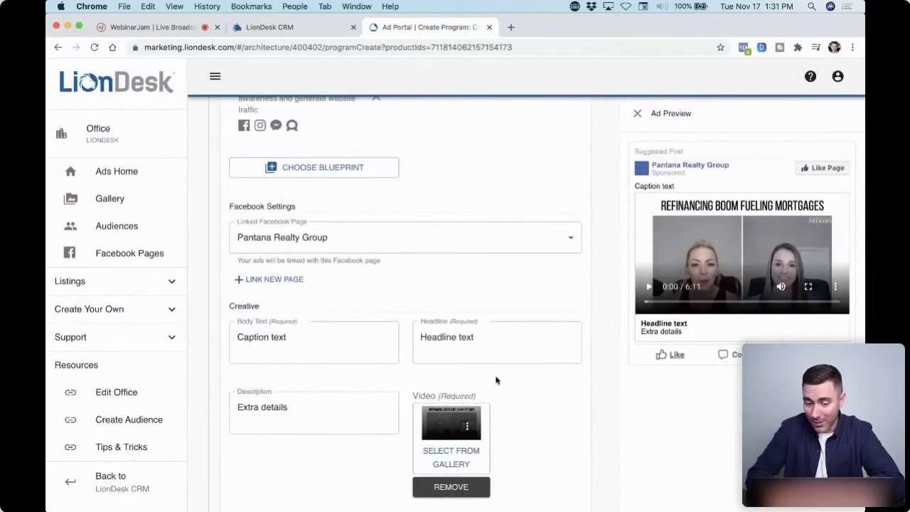
Set the ad's website URL to tomferry.com and its call to action to LEARN MORE
{"action": "scroll", "coordinate": [496, 380], "scroll_direction": "down", "scroll_amount": 5}
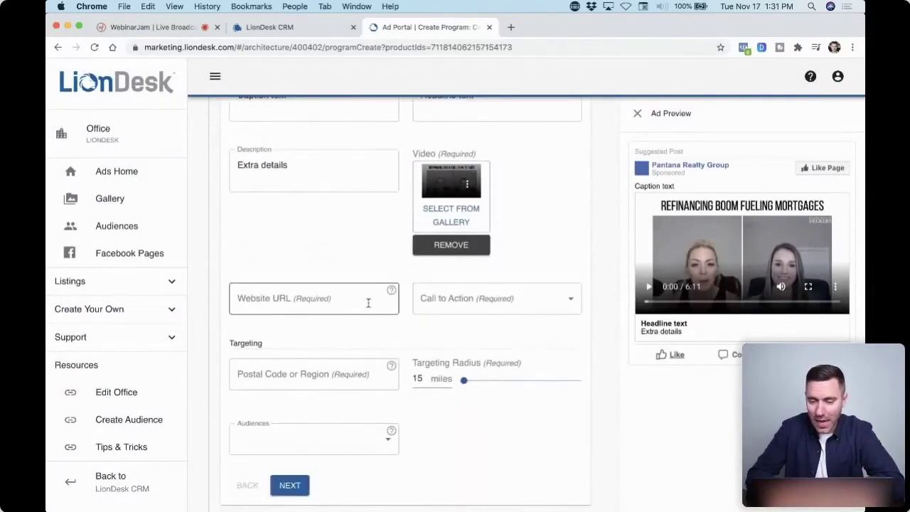
{"action": "left_click", "coordinate": [327, 307]}
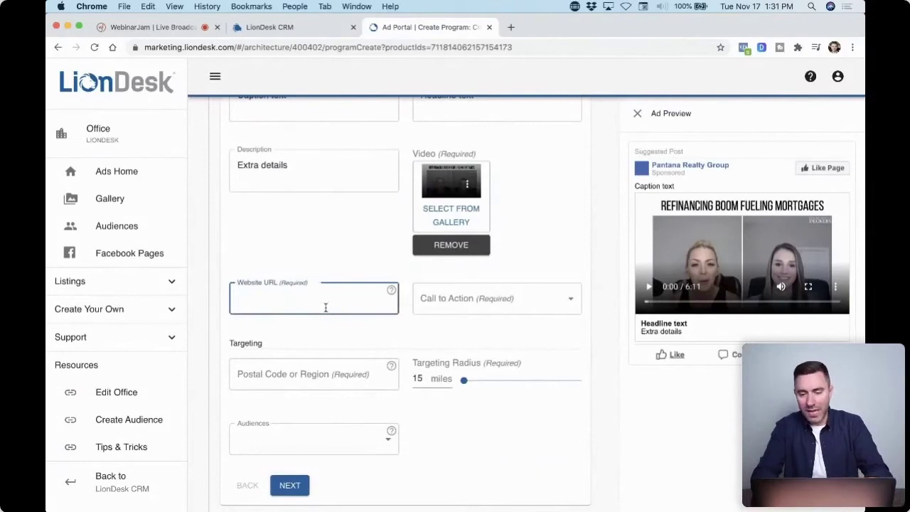
{"action": "type", "text": "tomferry.com"}
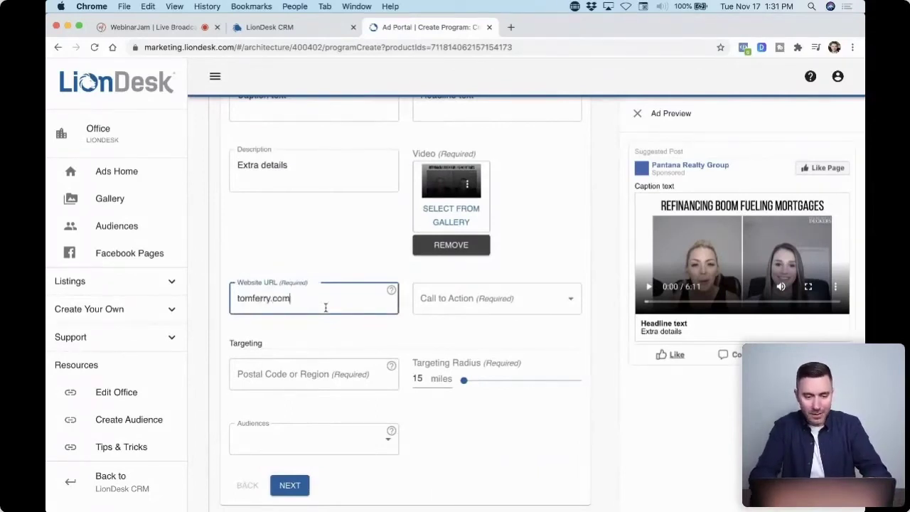
{"action": "key", "text": "Tab"}
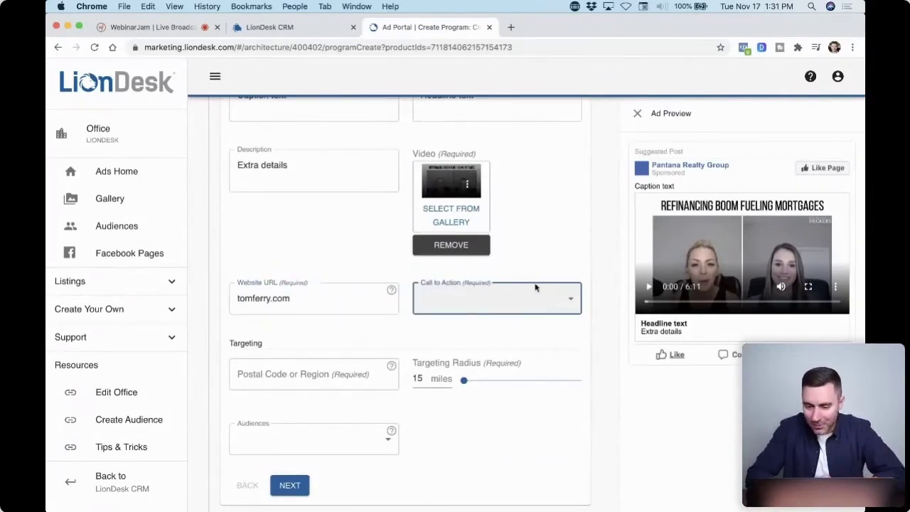
{"action": "left_click", "coordinate": [535, 287]}
{"action": "left_click", "coordinate": [444, 299]}
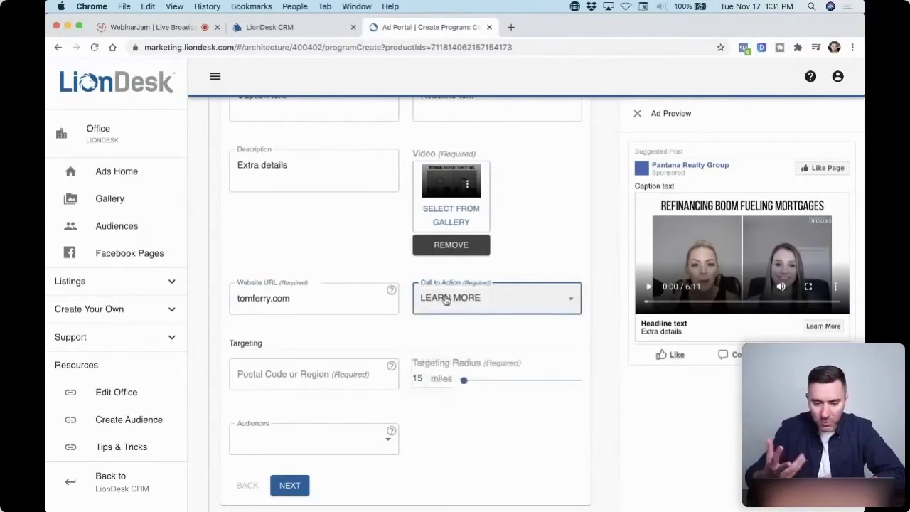
{"action": "left_click", "coordinate": [448, 300]}
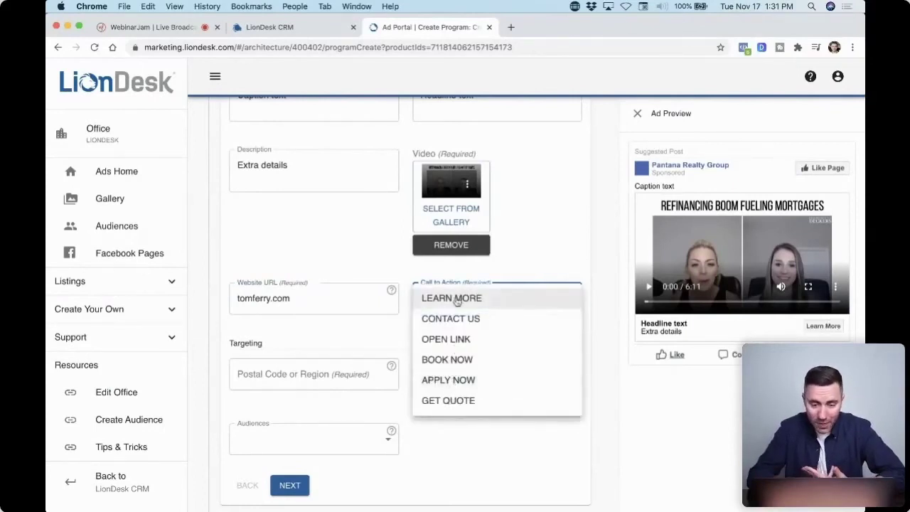
{"action": "left_click", "coordinate": [735, 307]}
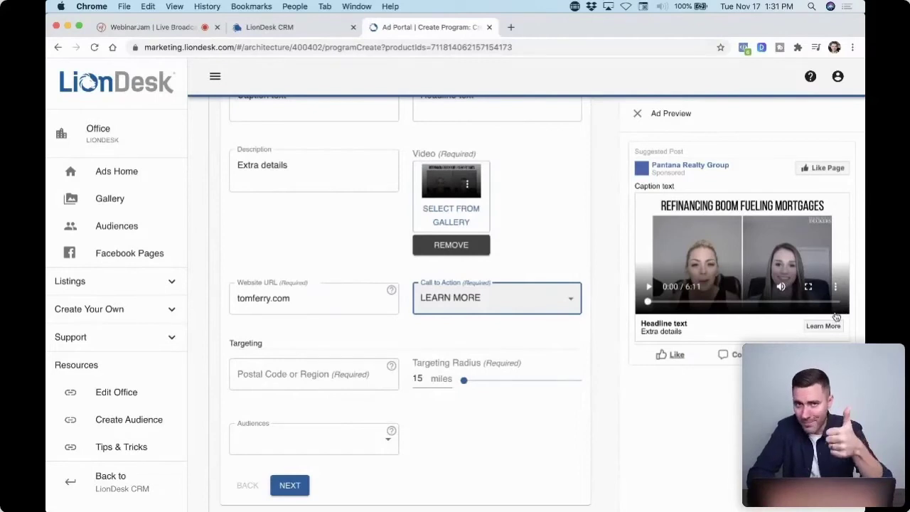
Target the ad at the USA region and the Liondesk - Email Subs audience
{"action": "scroll", "coordinate": [397, 396], "scroll_direction": "down", "scroll_amount": 2}
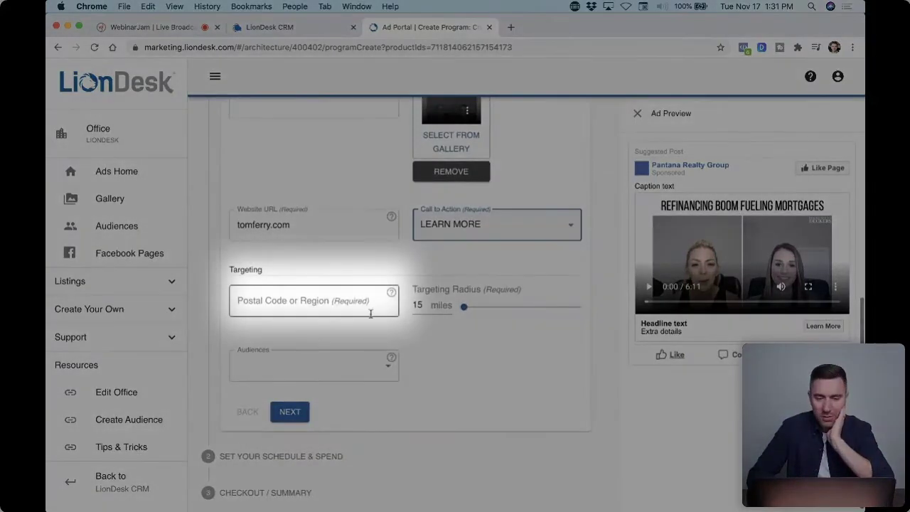
{"action": "left_click", "coordinate": [316, 301]}
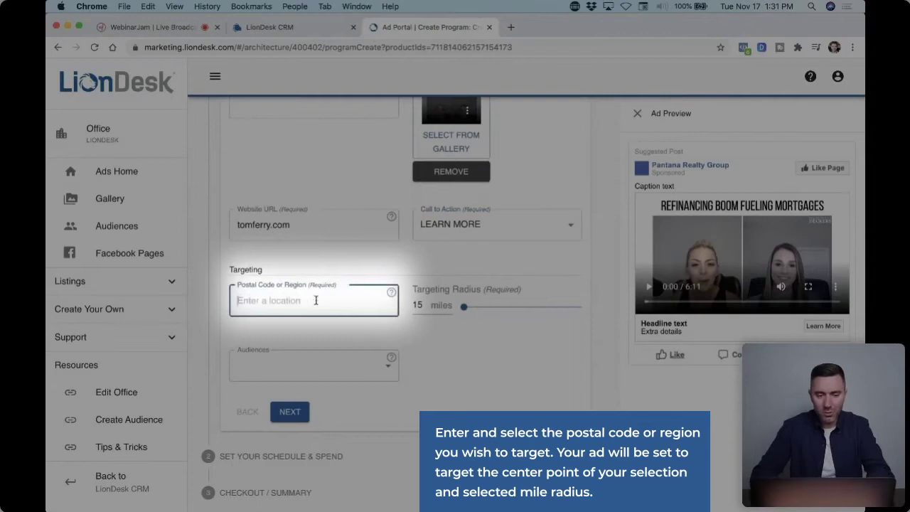
{"action": "type", "text": "USA"}
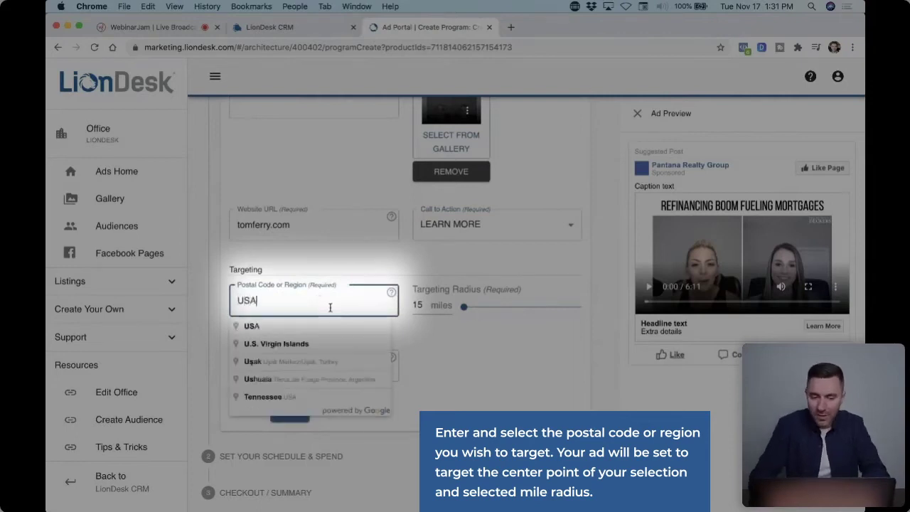
{"action": "left_click", "coordinate": [284, 329]}
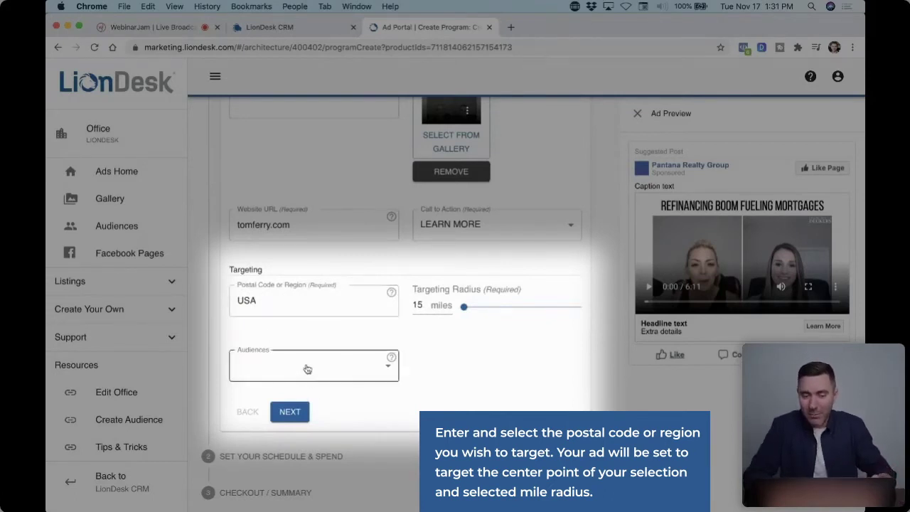
{"action": "left_click", "coordinate": [388, 370]}
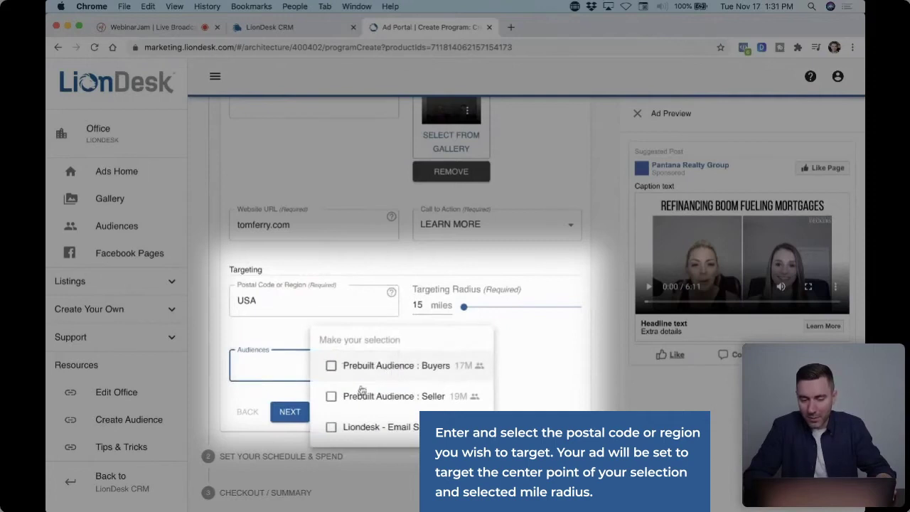
{"action": "left_click", "coordinate": [333, 429]}
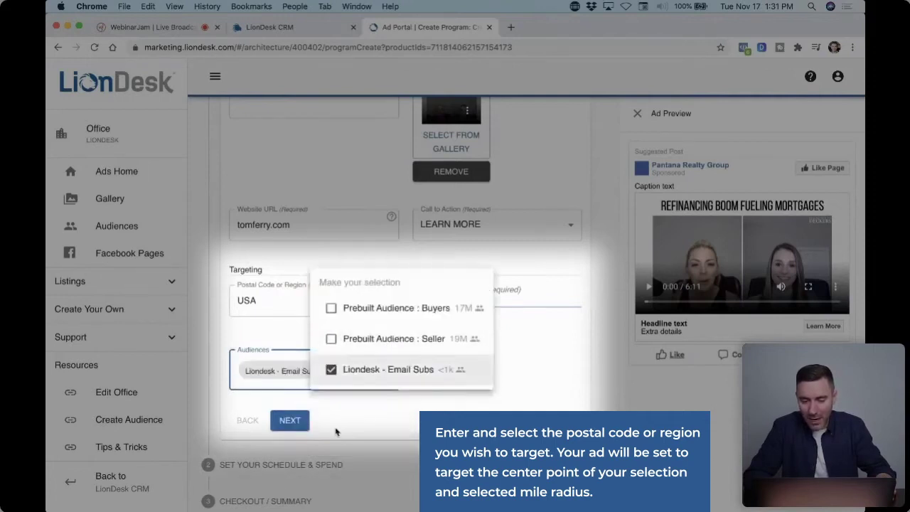
{"action": "left_click", "coordinate": [546, 388]}
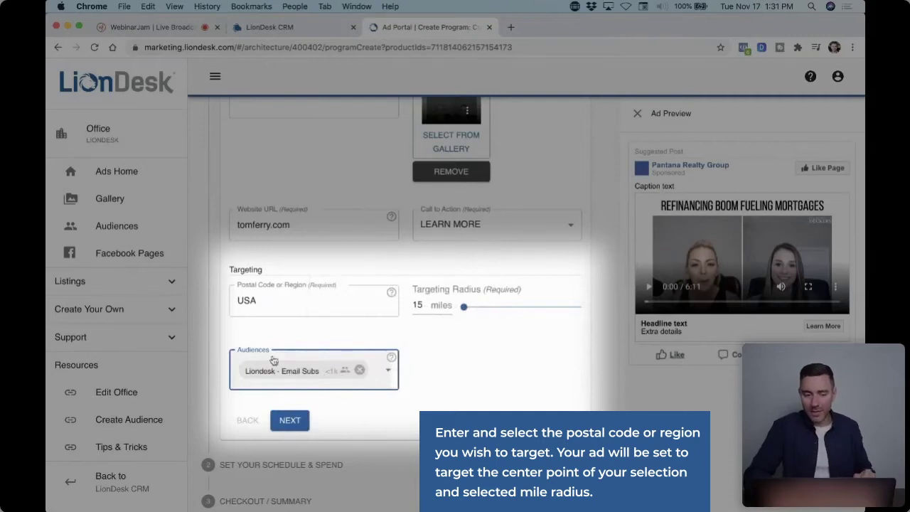
{"action": "double_click", "coordinate": [245, 300]}
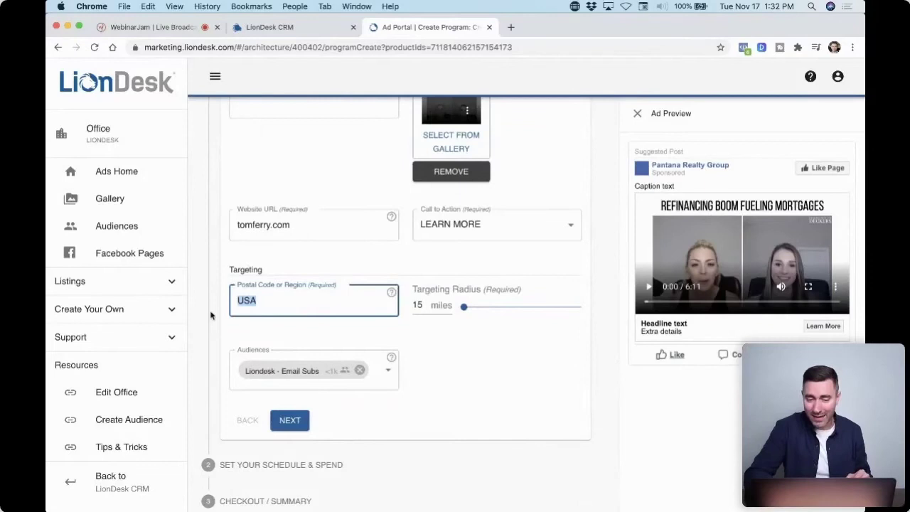
{"action": "scroll", "coordinate": [488, 396], "scroll_direction": "down", "scroll_amount": 1}
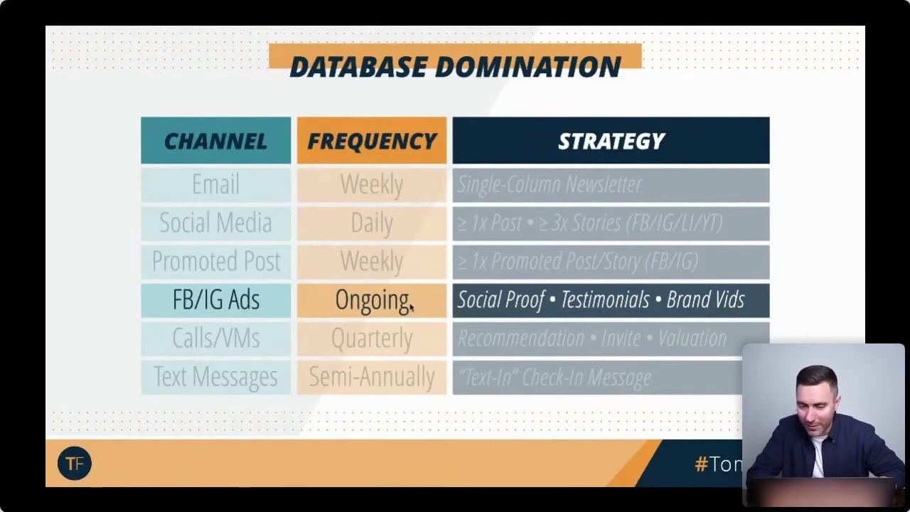
{"action": "left_click", "coordinate": [348, 262]}
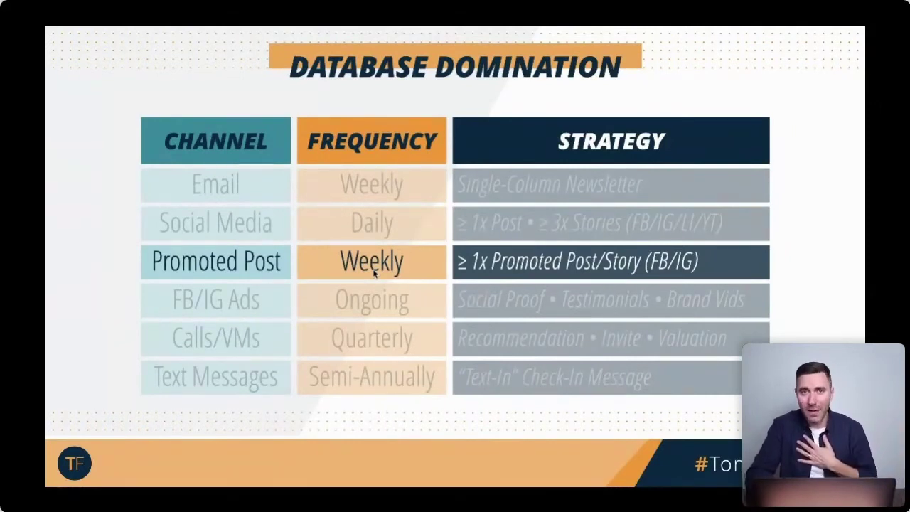
{"action": "key", "text": "Right"}
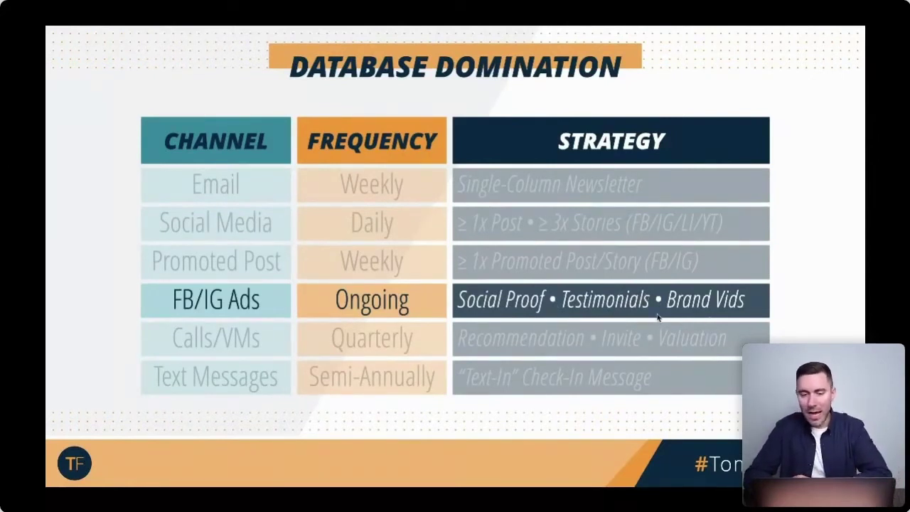
{"action": "key", "text": "Right"}
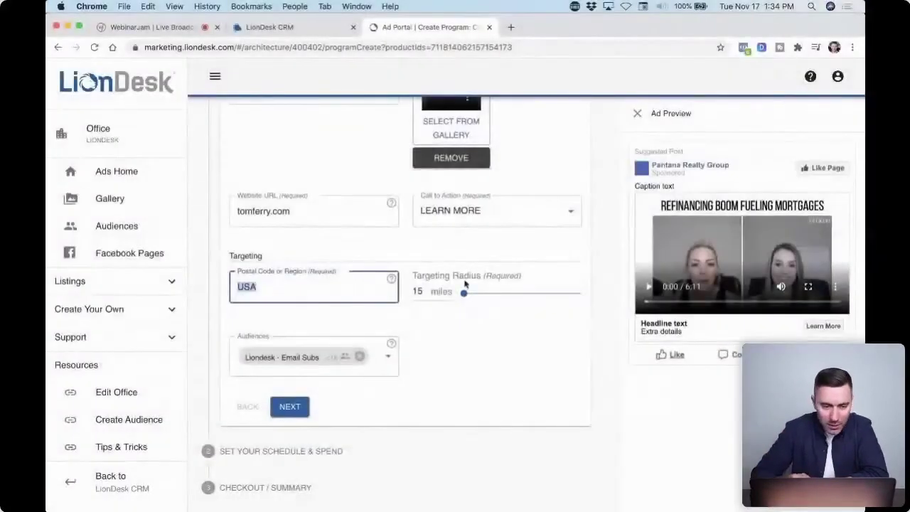
Leave the current ad form for the ads home page and start a fresh Your Own Video - Traffic ad
{"action": "left_click", "coordinate": [95, 176]}
{"action": "left_click", "coordinate": [552, 112]}
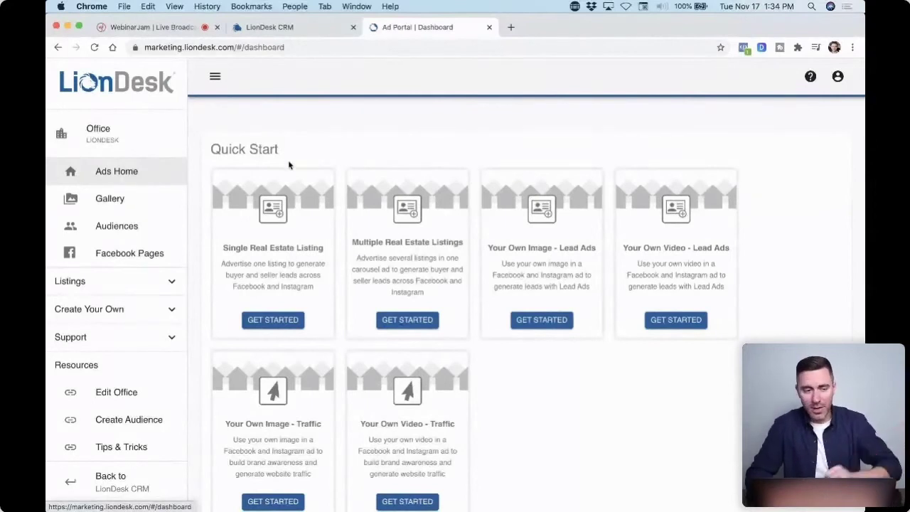
{"action": "scroll", "coordinate": [543, 244], "scroll_direction": "down", "scroll_amount": 3}
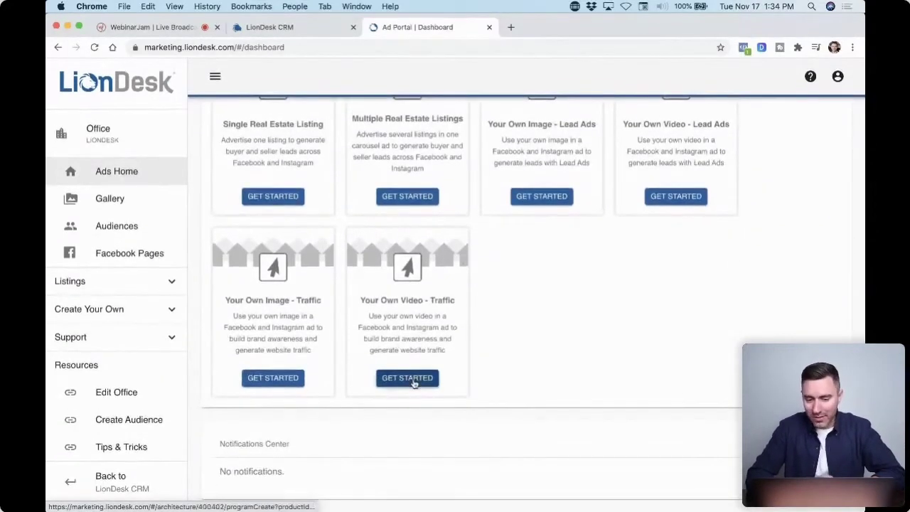
{"action": "left_click", "coordinate": [389, 377]}
Fill in the new ad's creative with body text "Caption", headline "Headline" and description "Description"
{"action": "scroll", "coordinate": [413, 381], "scroll_direction": "down", "scroll_amount": 3}
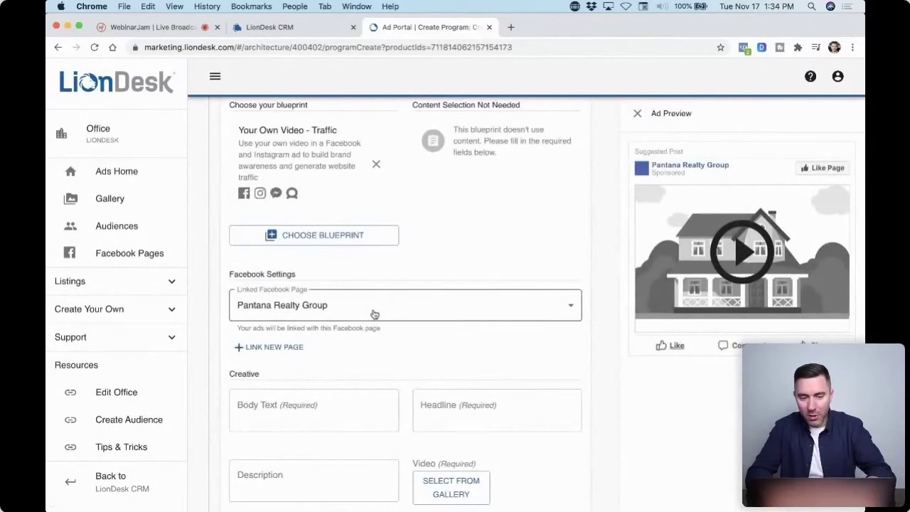
{"action": "scroll", "coordinate": [446, 336], "scroll_direction": "down", "scroll_amount": 2}
{"action": "left_click", "coordinate": [276, 337]}
{"action": "type", "text": "Caption"}
{"action": "left_click", "coordinate": [467, 340]}
{"action": "type", "text": "C"}
{"action": "key", "text": "BackSpace"}
{"action": "type", "text": "Headline"}
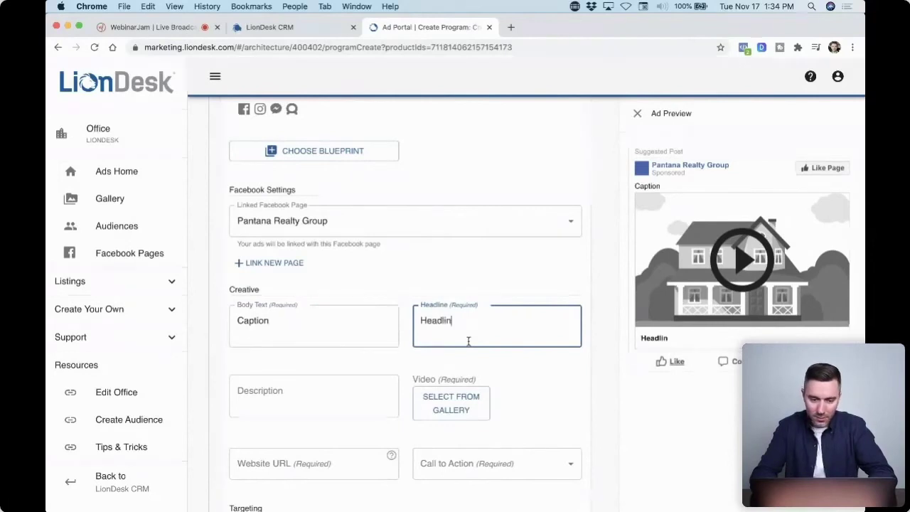
{"action": "left_click", "coordinate": [295, 408]}
{"action": "type", "text": "Description"}
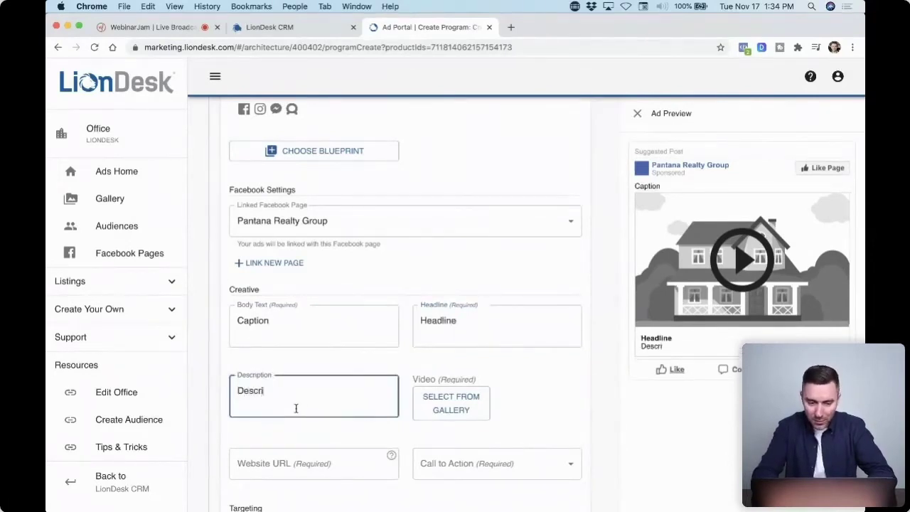
Add the gallery video of the couple walking along the street to the ad
{"action": "left_click", "coordinate": [451, 403]}
{"action": "left_click", "coordinate": [314, 341]}
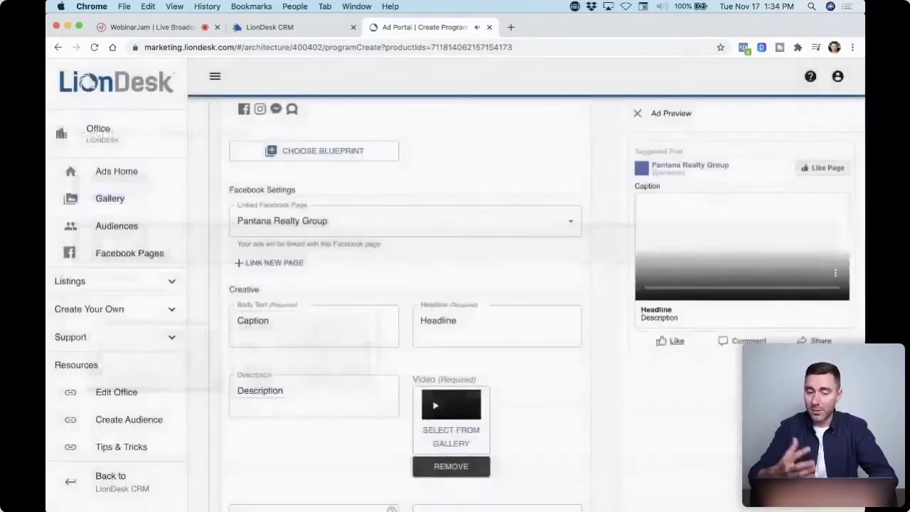
Set the website URL to farrgroupnw.com/testimonials and the call to action to LEARN MORE
{"action": "scroll", "coordinate": [481, 331], "scroll_direction": "down", "scroll_amount": 5}
{"action": "left_click", "coordinate": [300, 313]}
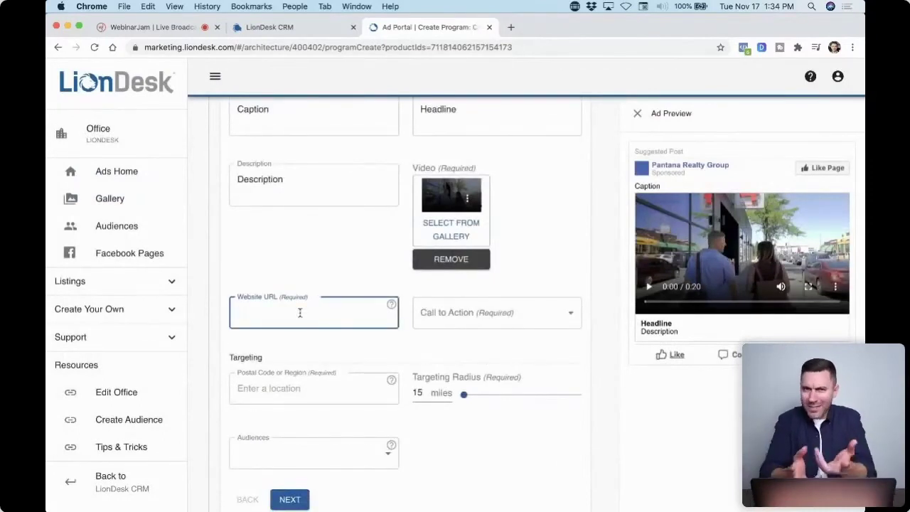
{"action": "type", "text": "far"}
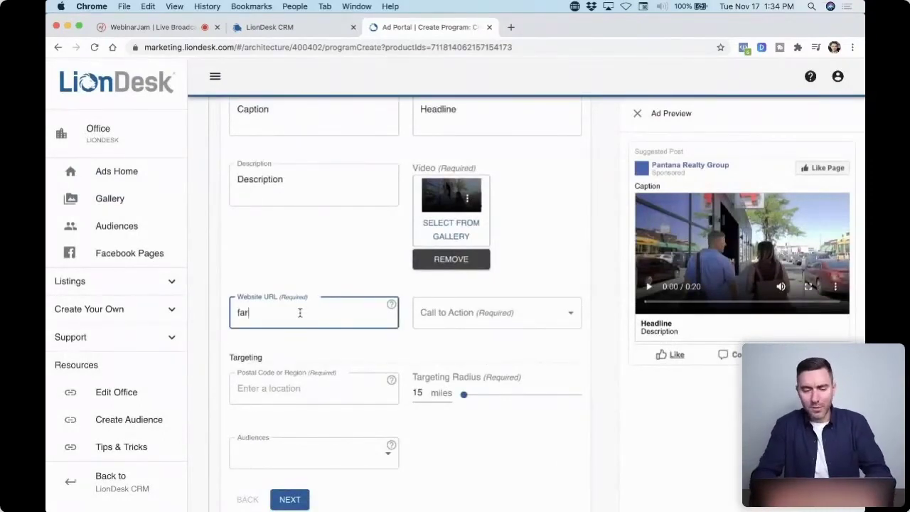
{"action": "type", "text": "rgroupnw.com/testimonials"}
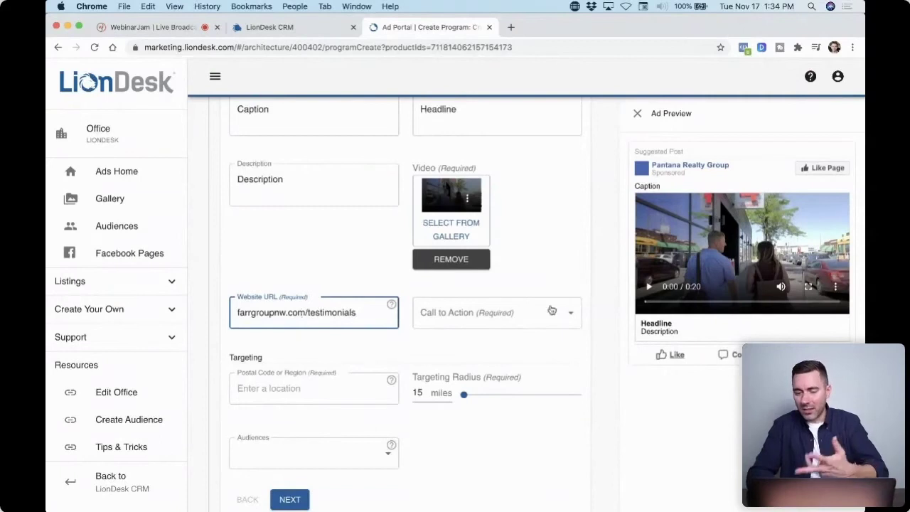
{"action": "left_click", "coordinate": [473, 313]}
{"action": "left_click", "coordinate": [460, 321]}
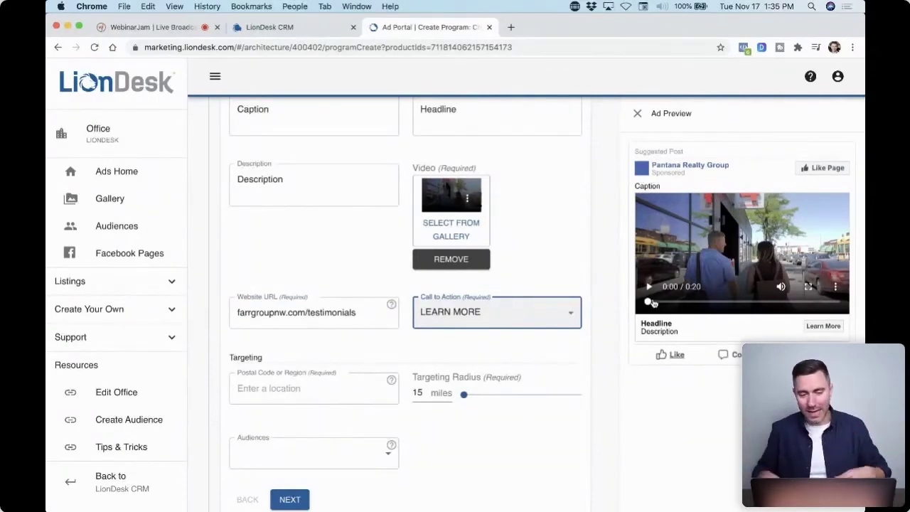
Set the new ad's targeting region to USA and its audience to Liondesk - Email Subs
{"action": "left_click", "coordinate": [300, 389]}
{"action": "type", "text": "USA"}
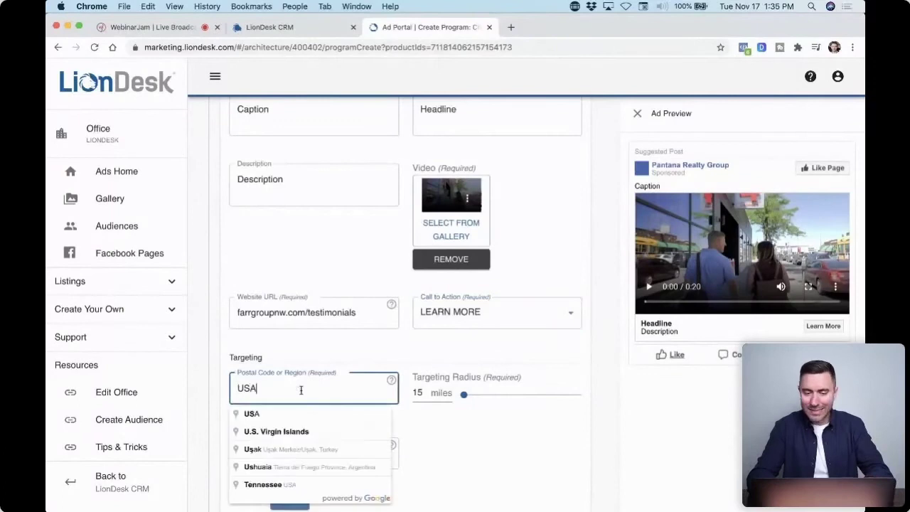
{"action": "left_click", "coordinate": [274, 420]}
{"action": "scroll", "coordinate": [456, 415], "scroll_direction": "down", "scroll_amount": 1}
{"action": "left_click", "coordinate": [378, 411]}
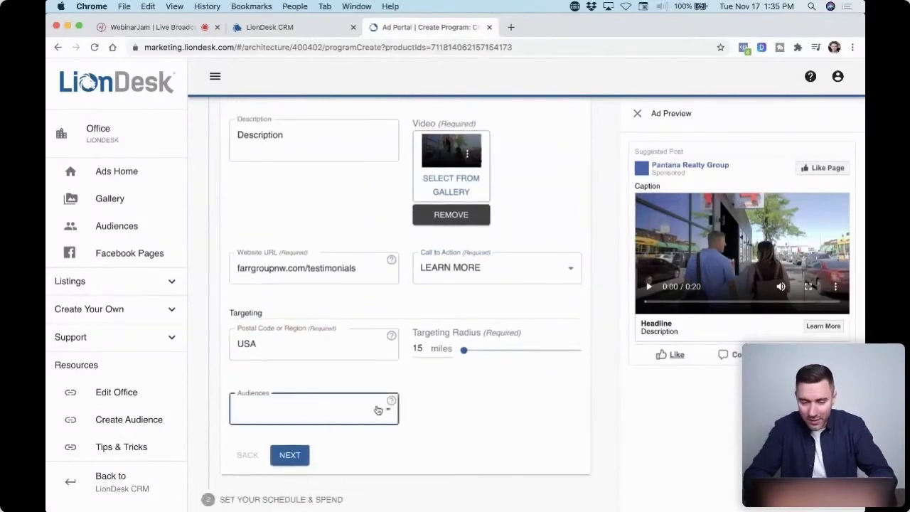
{"action": "left_click", "coordinate": [331, 469]}
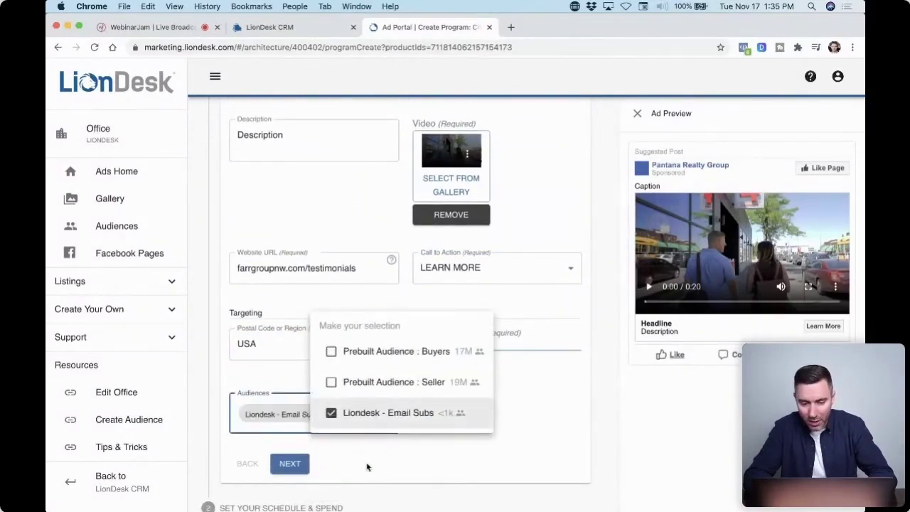
{"action": "left_click", "coordinate": [512, 450]}
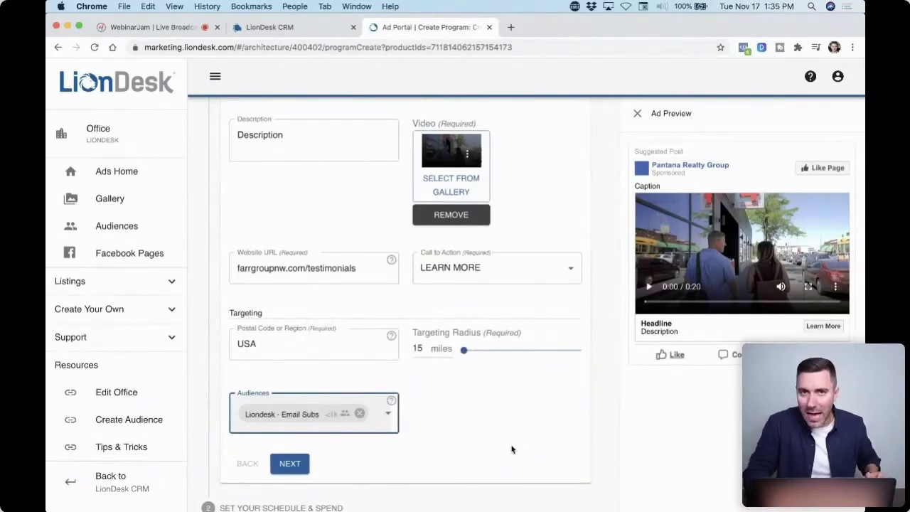
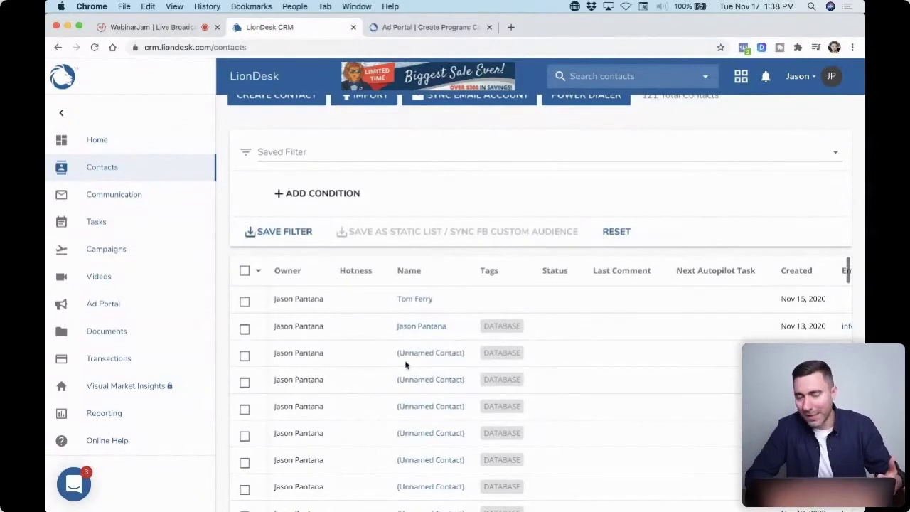
Place a call to the first contact in the contacts list and close the calling notice
{"action": "scroll", "coordinate": [460, 311], "scroll_direction": "up", "scroll_amount": 2}
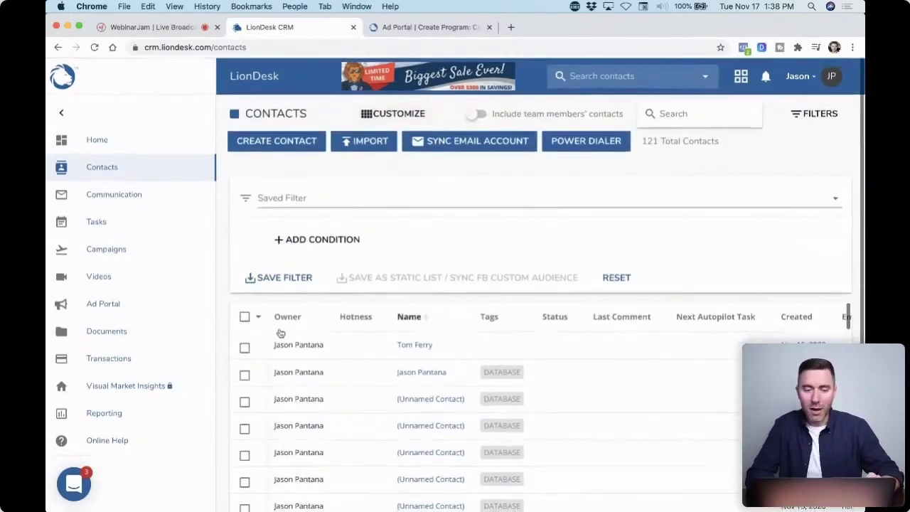
{"action": "left_click", "coordinate": [245, 347]}
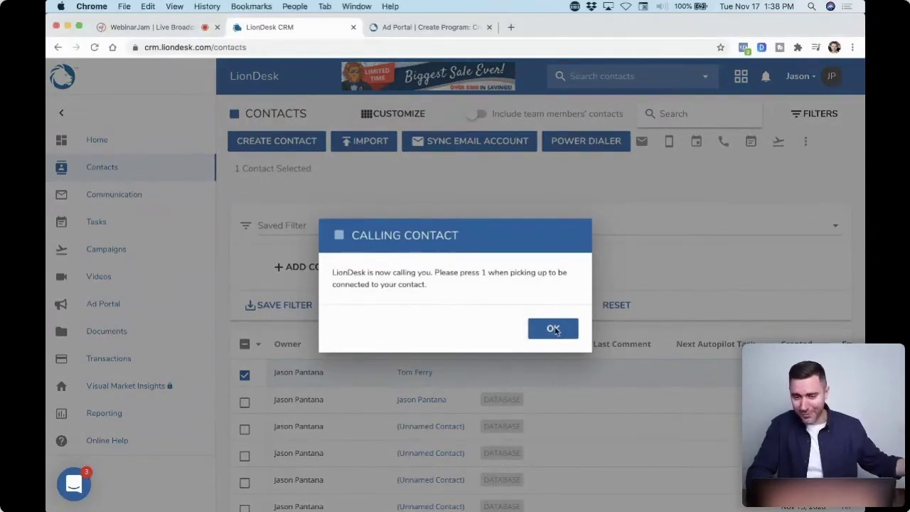
{"action": "left_click", "coordinate": [555, 331]}
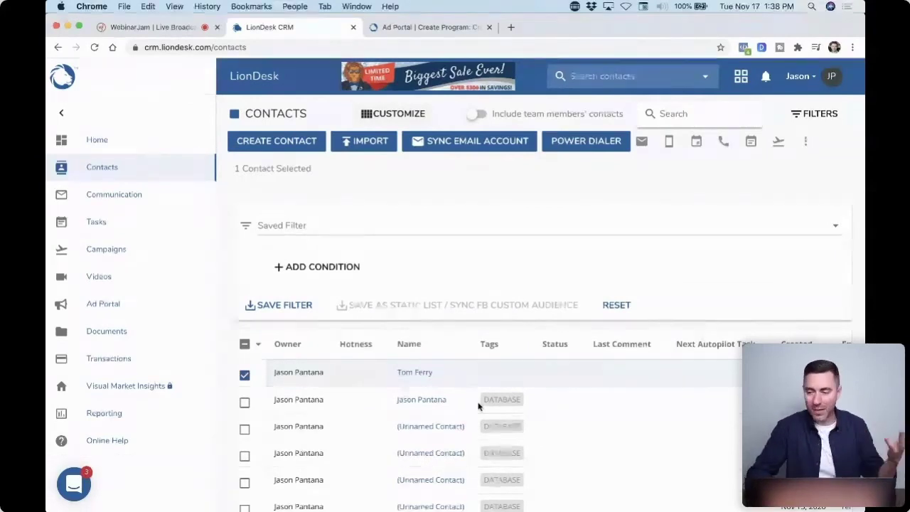
{"action": "key", "text": "super+Tab"}
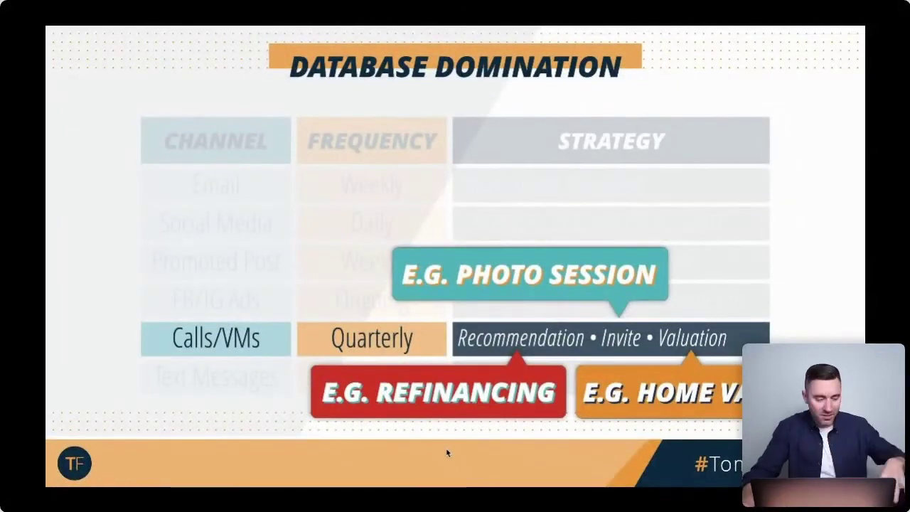
{"action": "key", "text": "Right"}
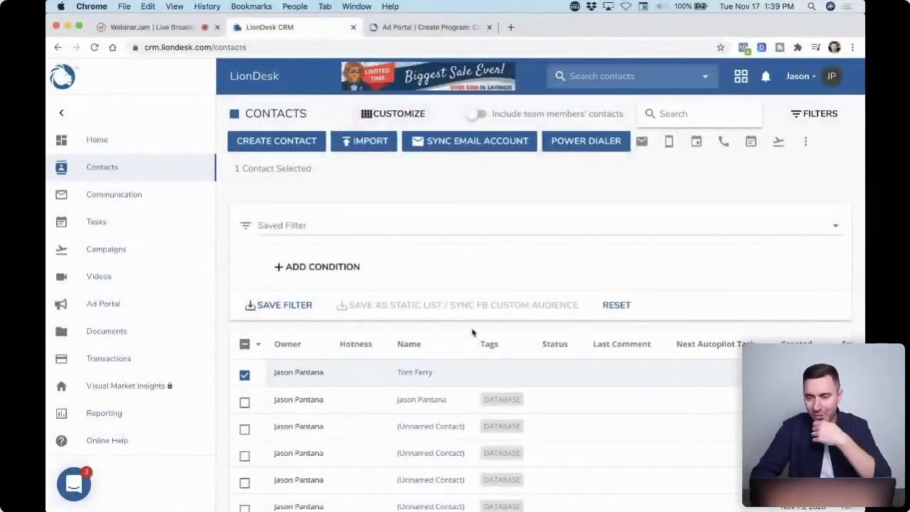
Add the next four contacts in the list to the selection alongside the first contact
{"action": "scroll", "coordinate": [473, 332], "scroll_direction": "down", "scroll_amount": 2}
{"action": "left_click", "coordinate": [244, 374]}
{"action": "left_click", "coordinate": [245, 409]}
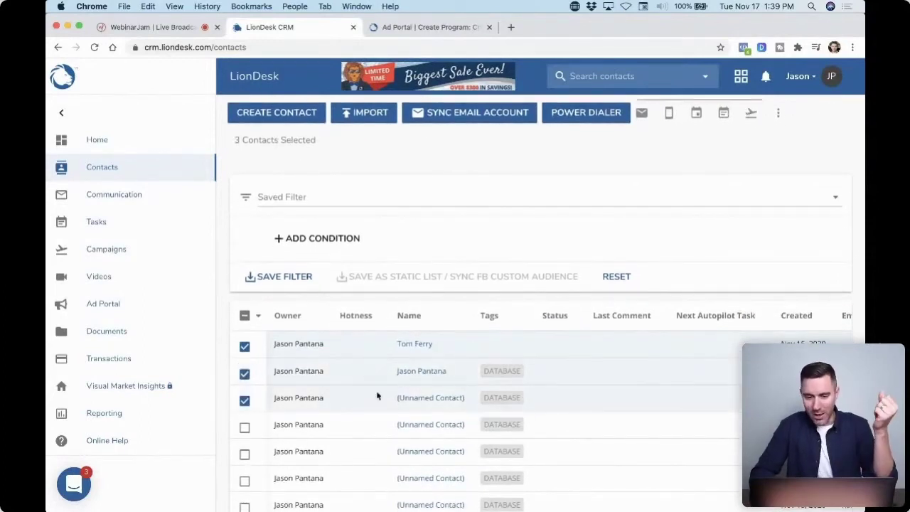
{"action": "scroll", "coordinate": [413, 436], "scroll_direction": "down", "scroll_amount": 1}
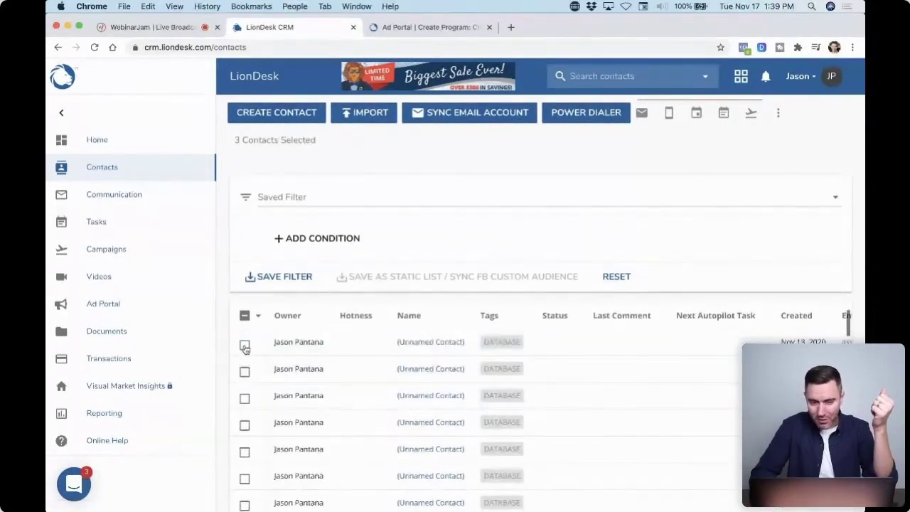
{"action": "left_click", "coordinate": [245, 403]}
{"action": "left_click", "coordinate": [245, 430]}
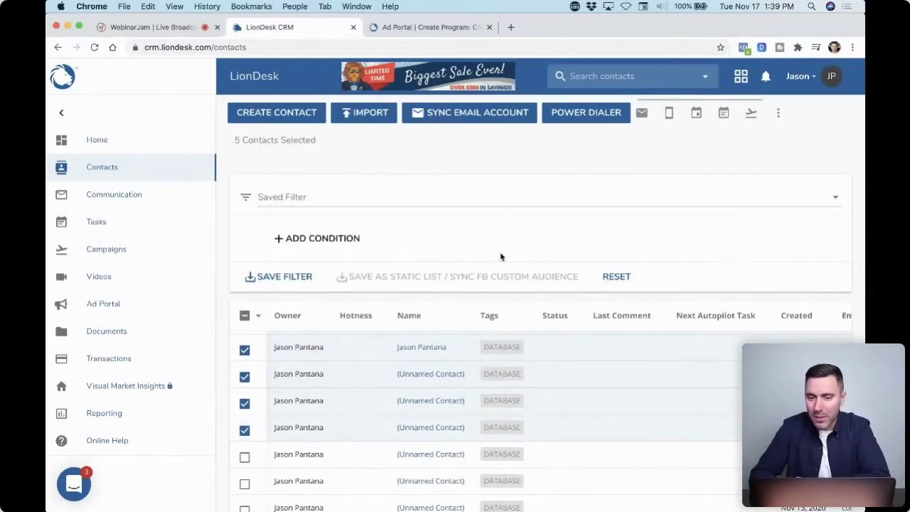
{"action": "scroll", "coordinate": [427, 224], "scroll_direction": "up", "scroll_amount": 1}
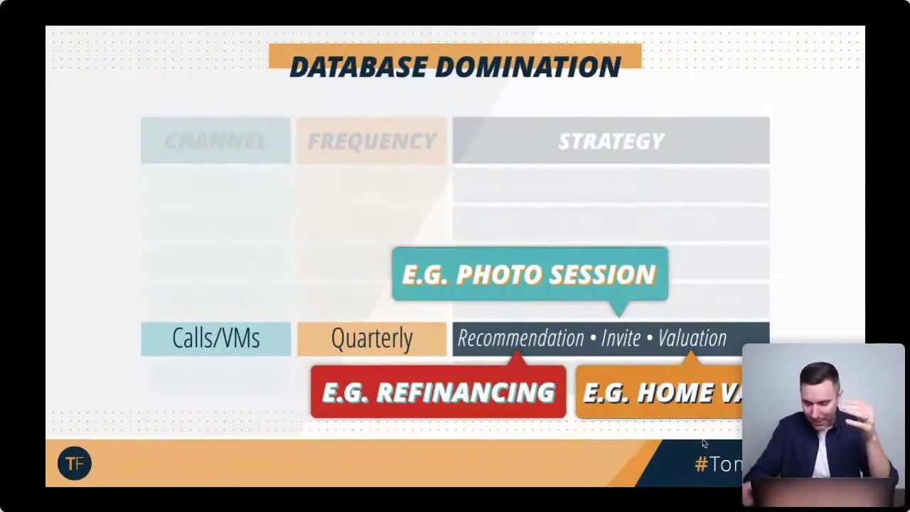
{"action": "key", "text": "super+Tab"}
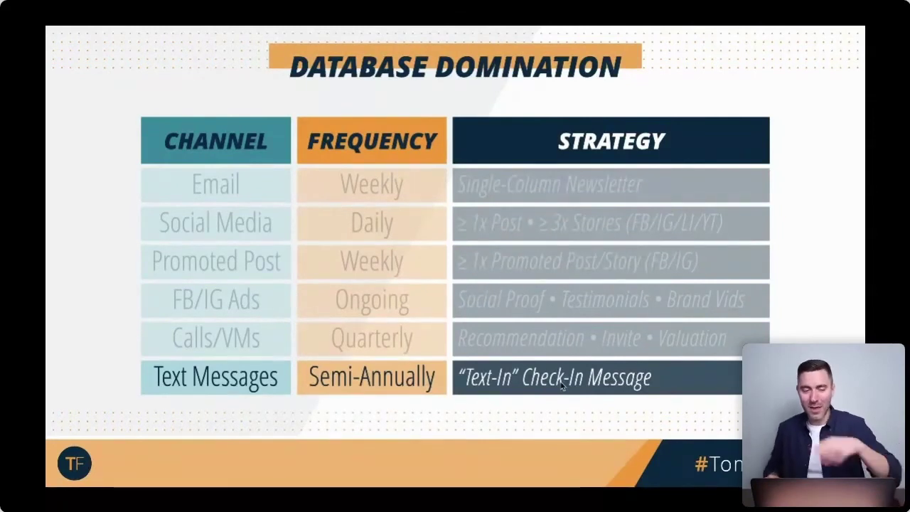
{"action": "key", "text": "Right"}
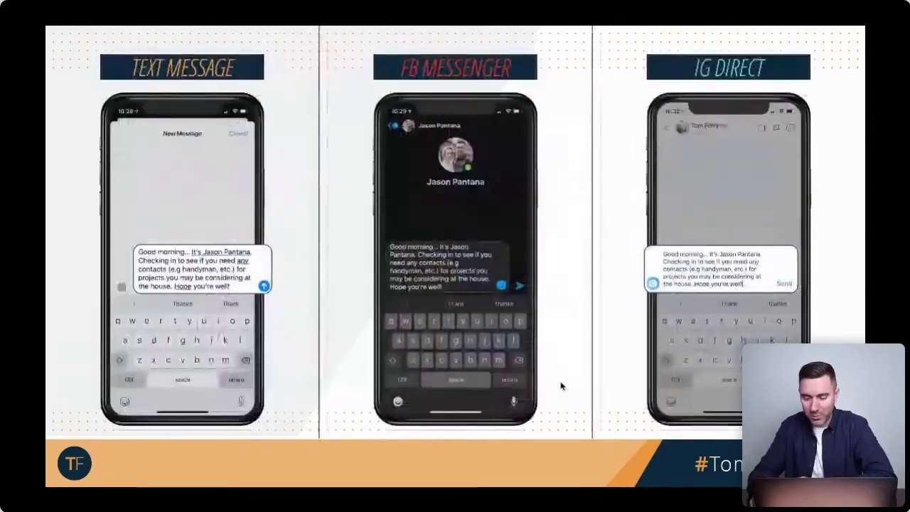
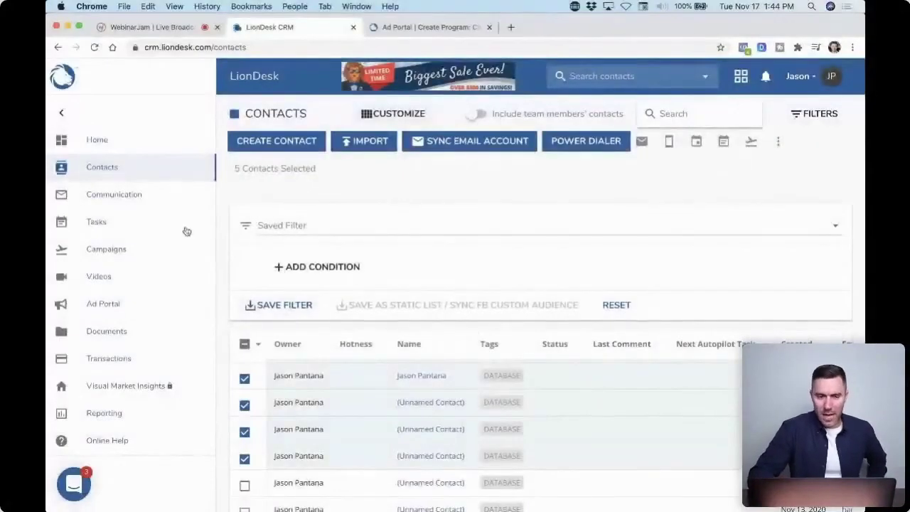
Record a new text video (max 20 secs) in the Videos section with the camera and microphone enabled
{"action": "left_click", "coordinate": [107, 278]}
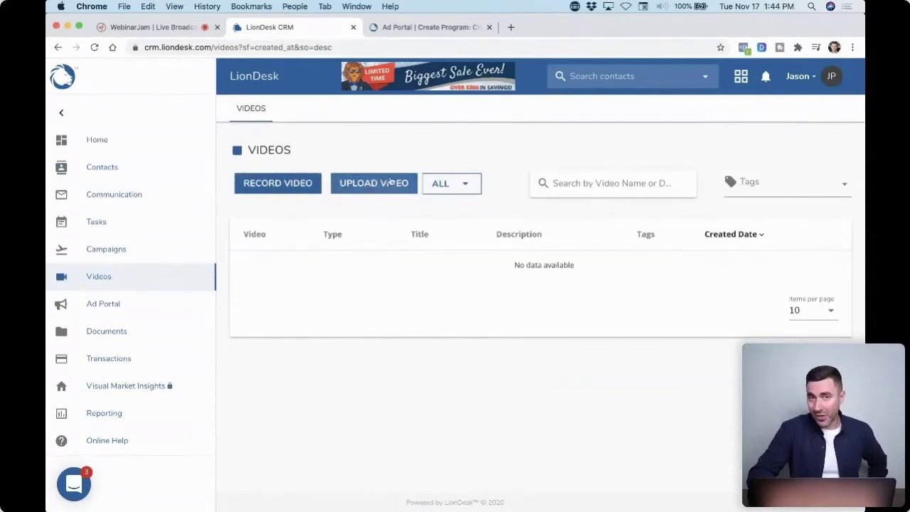
{"action": "left_click", "coordinate": [298, 182]}
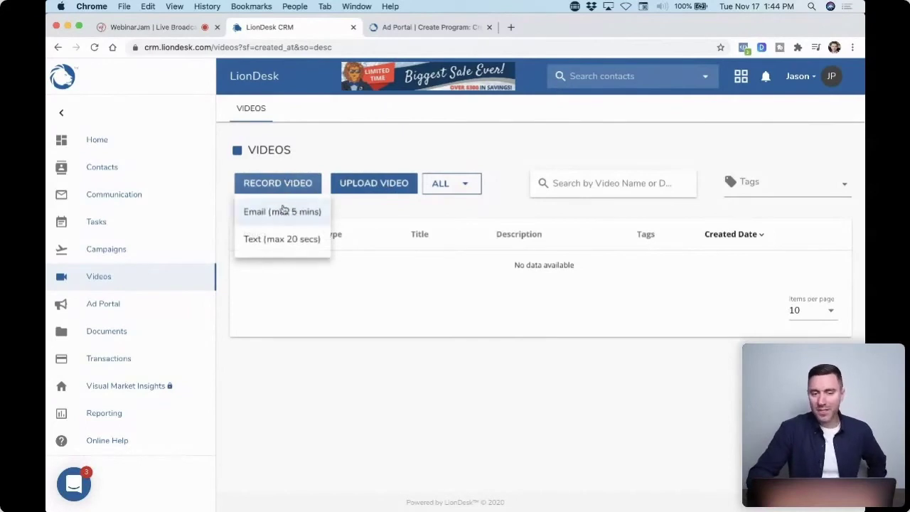
{"action": "left_click", "coordinate": [284, 242]}
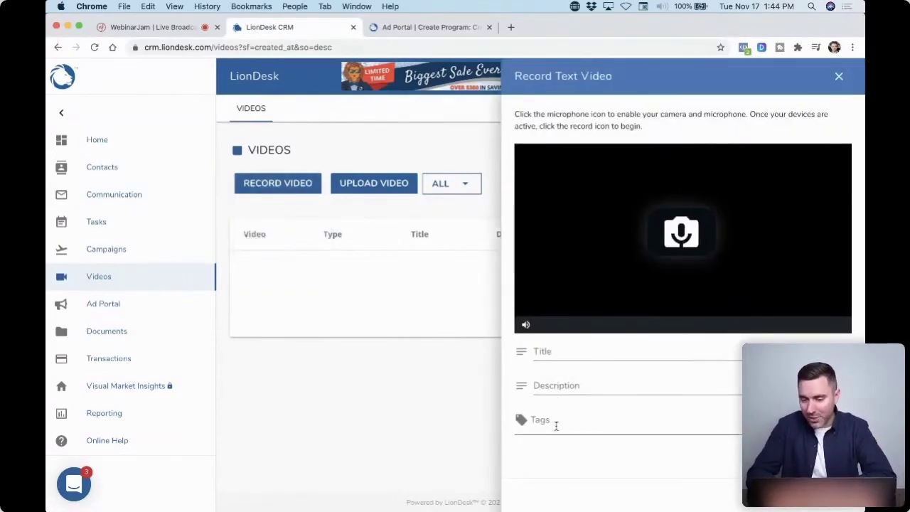
{"action": "left_click", "coordinate": [681, 238]}
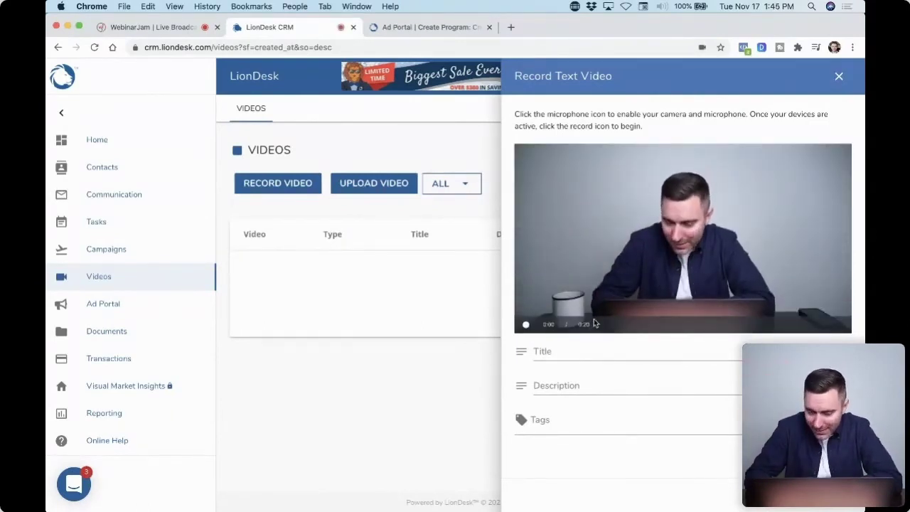
{"action": "left_click", "coordinate": [526, 326]}
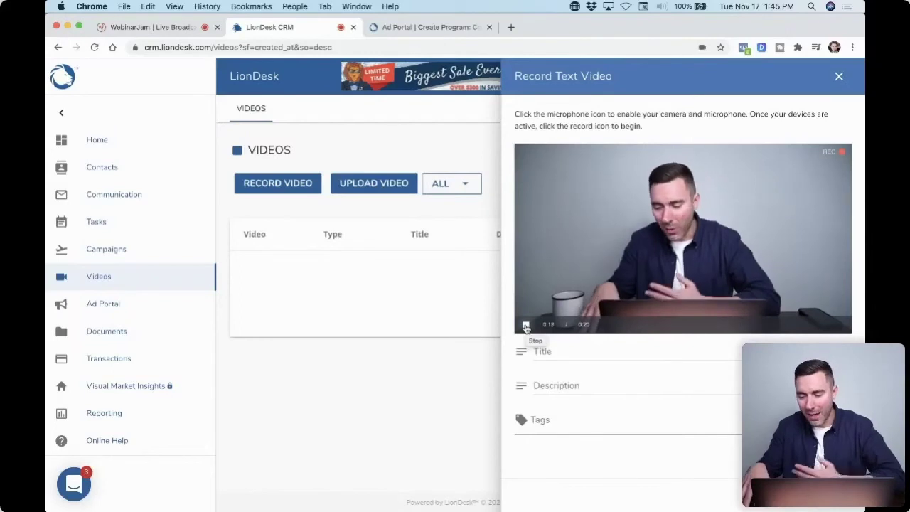
{"action": "left_click", "coordinate": [526, 326]}
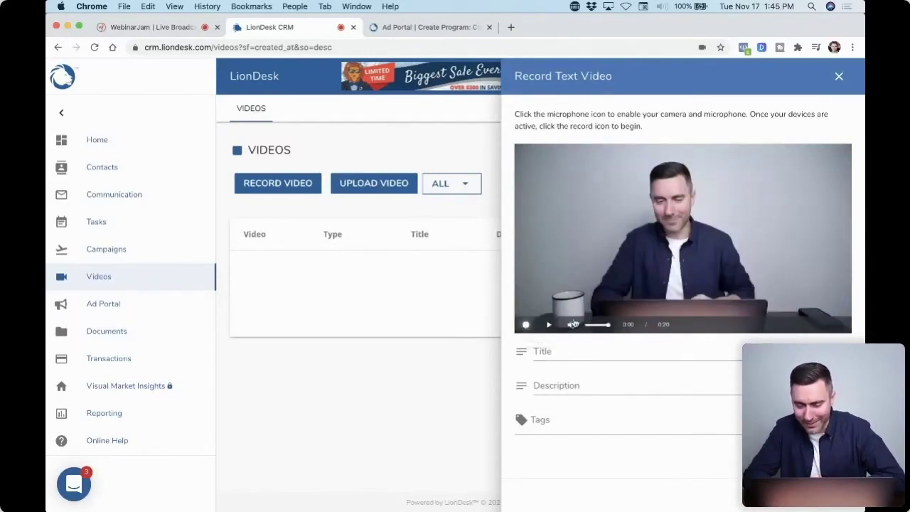
Preview the start of the recorded text video, title it "B-Day Greeting" and save it
{"action": "left_click", "coordinate": [549, 325]}
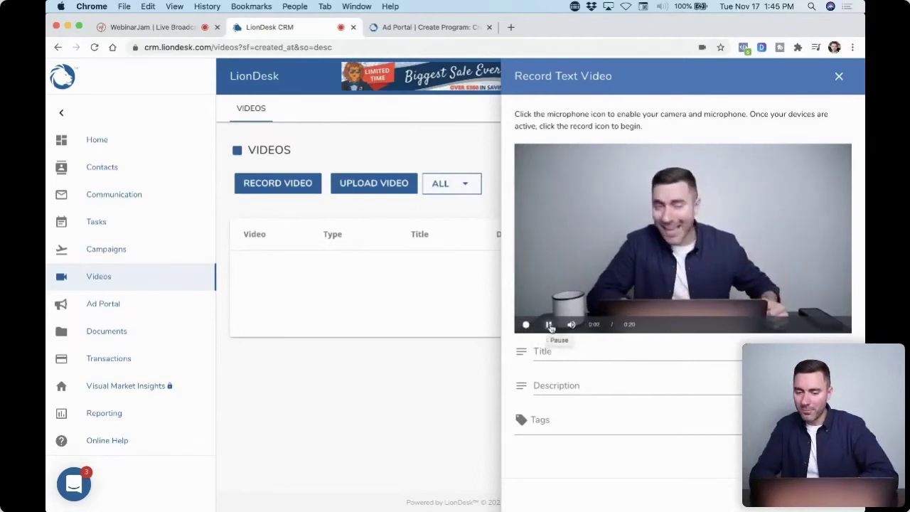
{"action": "left_click", "coordinate": [549, 325]}
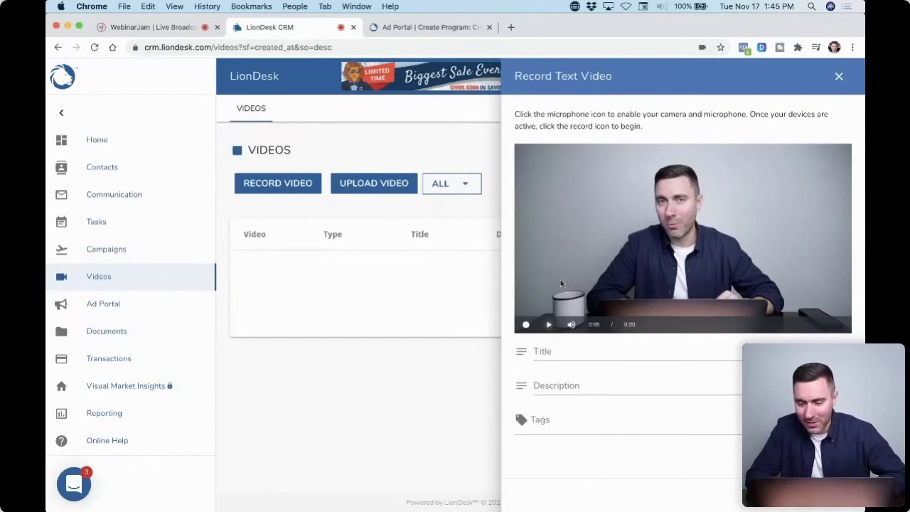
{"action": "left_click", "coordinate": [550, 354]}
{"action": "type", "text": "B-Day Greeting"}
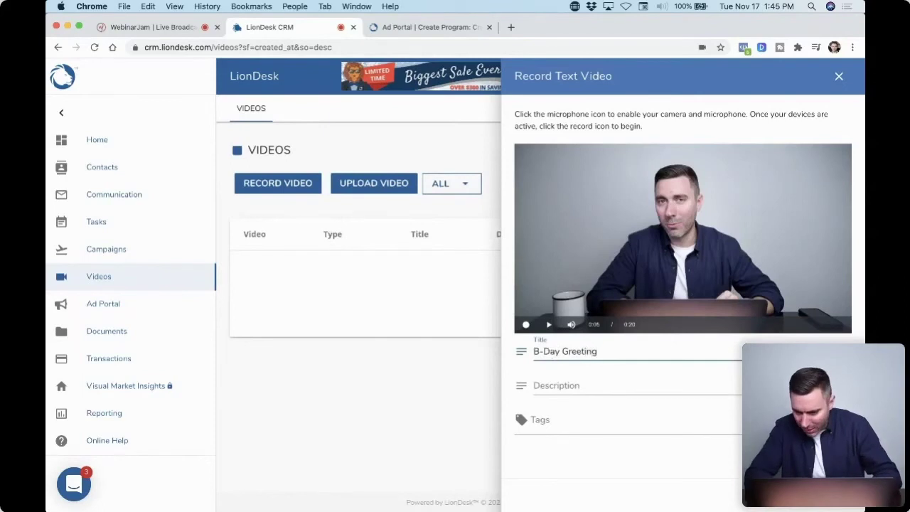
{"action": "key", "text": "Escape"}
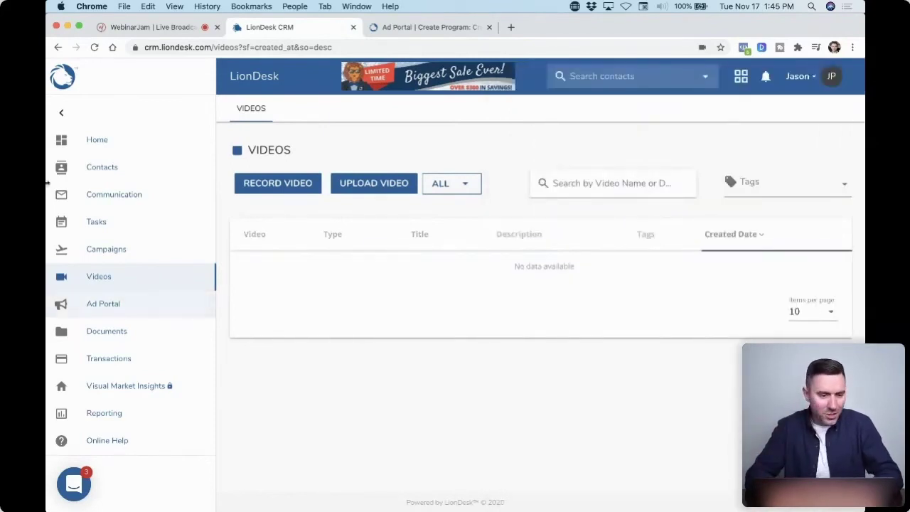
Start a text message to the first contact in the contacts list and insert the B-Day Greeting video
{"action": "left_click", "coordinate": [90, 170]}
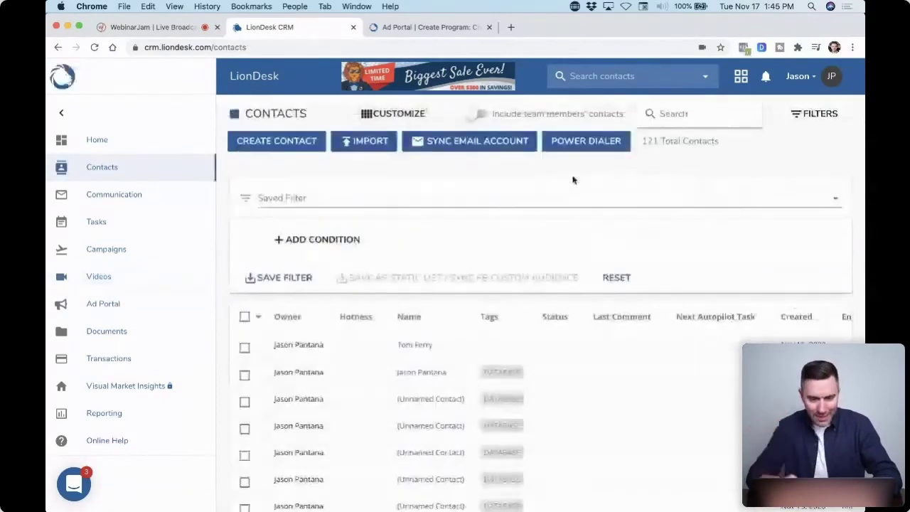
{"action": "left_click", "coordinate": [245, 351]}
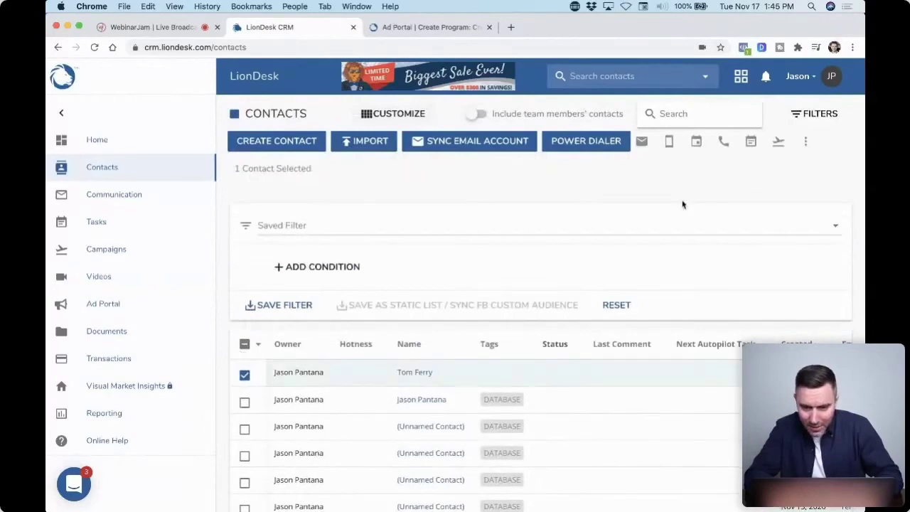
{"action": "left_click", "coordinate": [669, 142]}
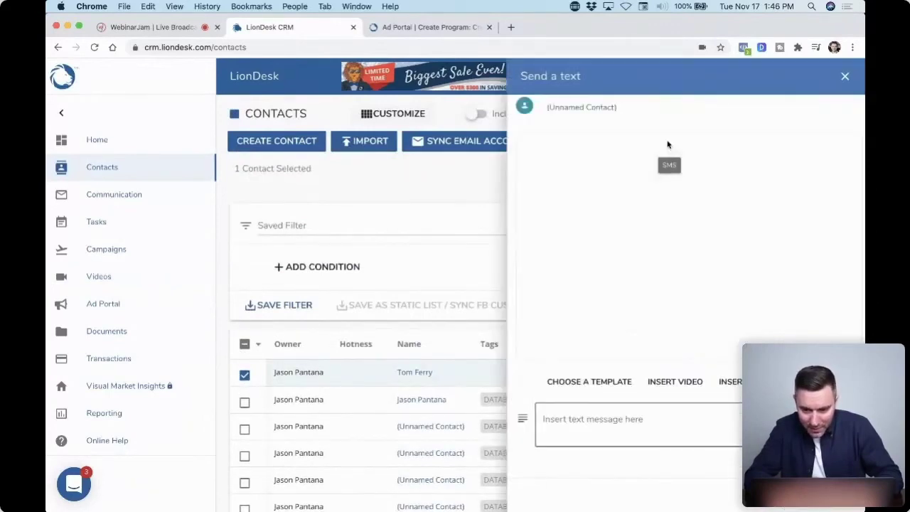
{"action": "left_click", "coordinate": [672, 381]}
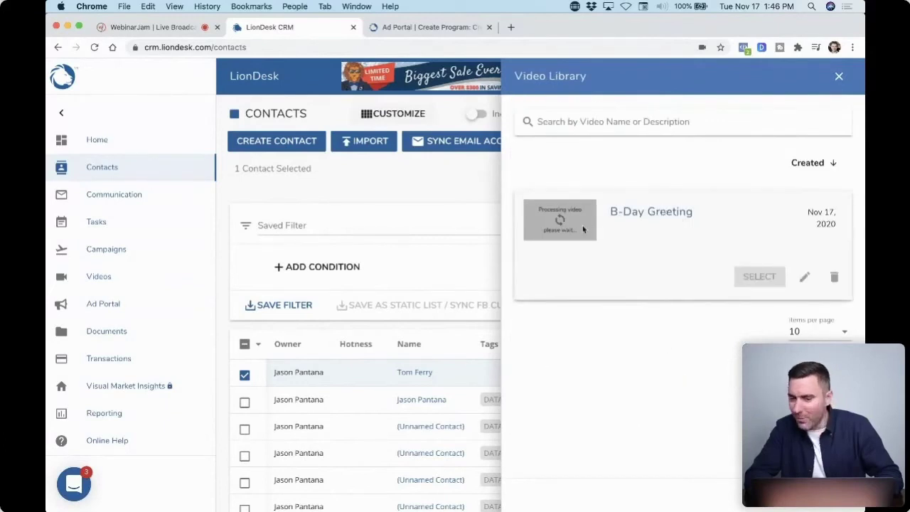
{"action": "left_click", "coordinate": [644, 221]}
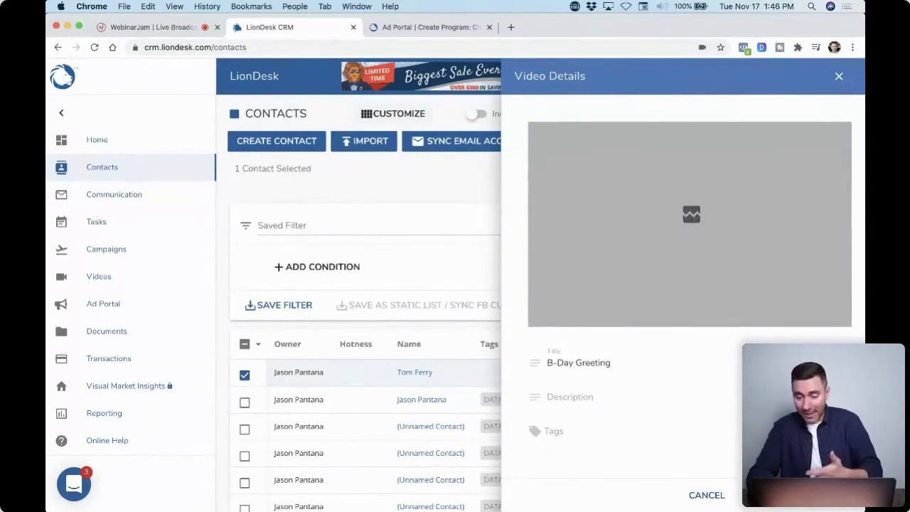
{"action": "left_click", "coordinate": [789, 496]}
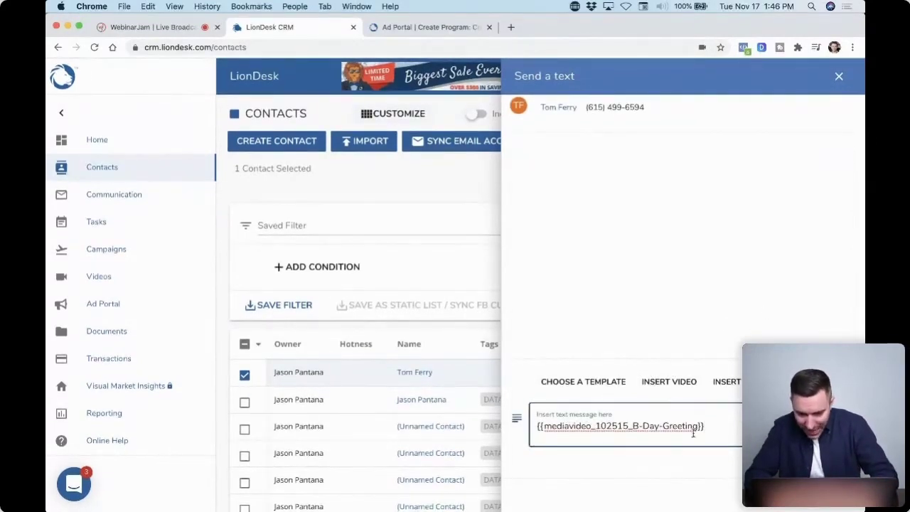
Add the line "More to the message... whatever I want say" below the video placeholder, with its misspellings corrected
{"action": "type", "text": "More to the mesage... waht"}
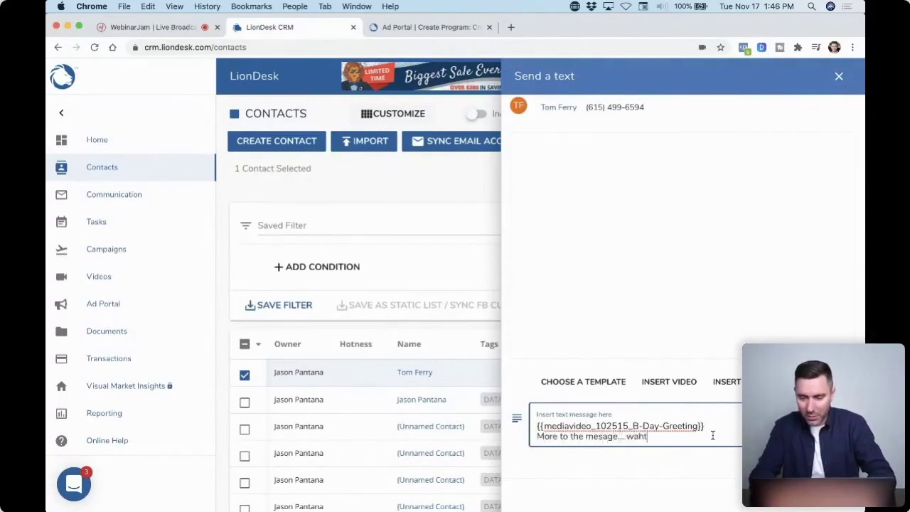
{"action": "type", "text": "ever I want say"}
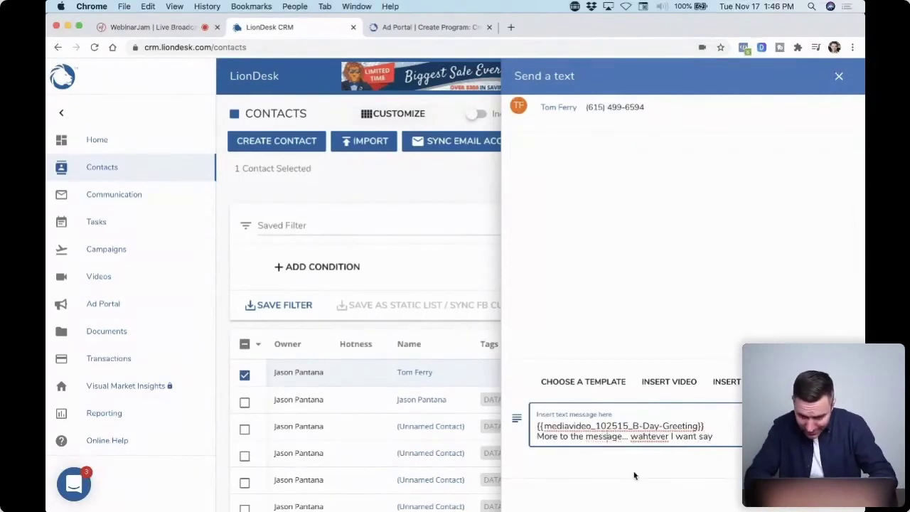
{"action": "right_click", "coordinate": [646, 438]}
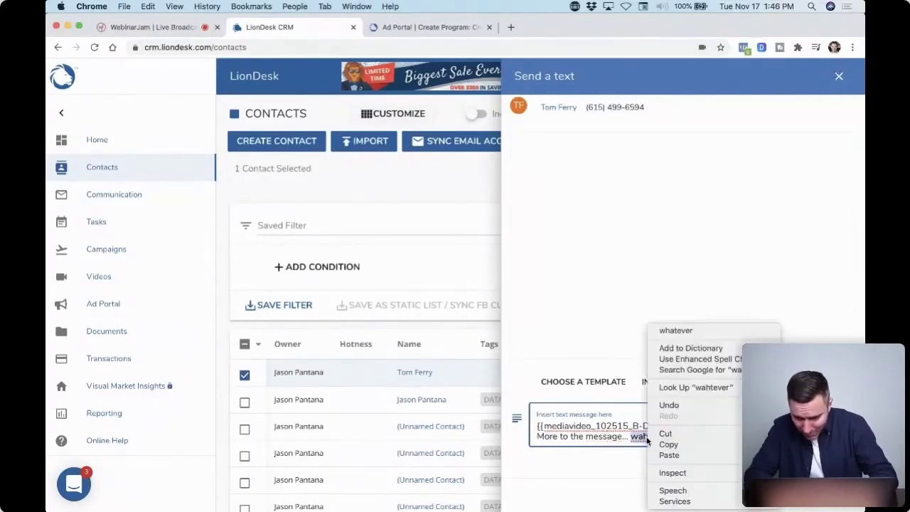
{"action": "left_click", "coordinate": [676, 331]}
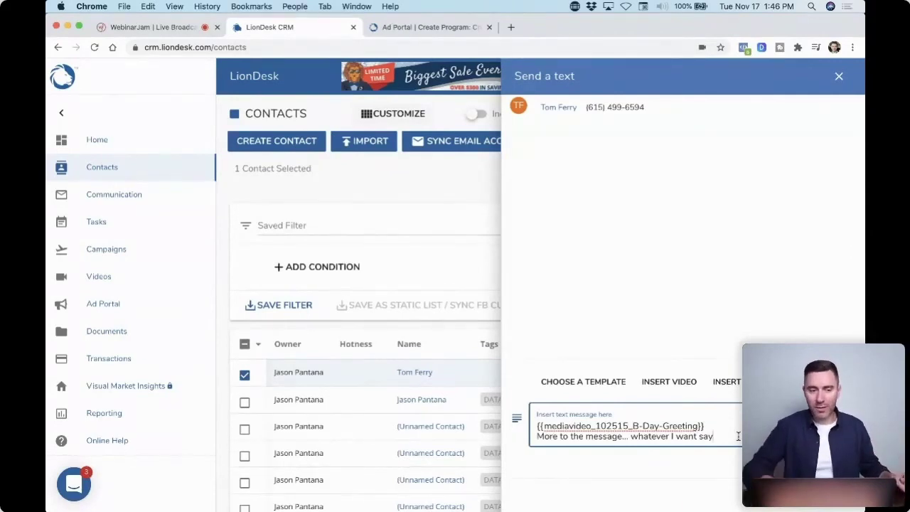
Open the Campaigns section
{"action": "left_click", "coordinate": [115, 252]}
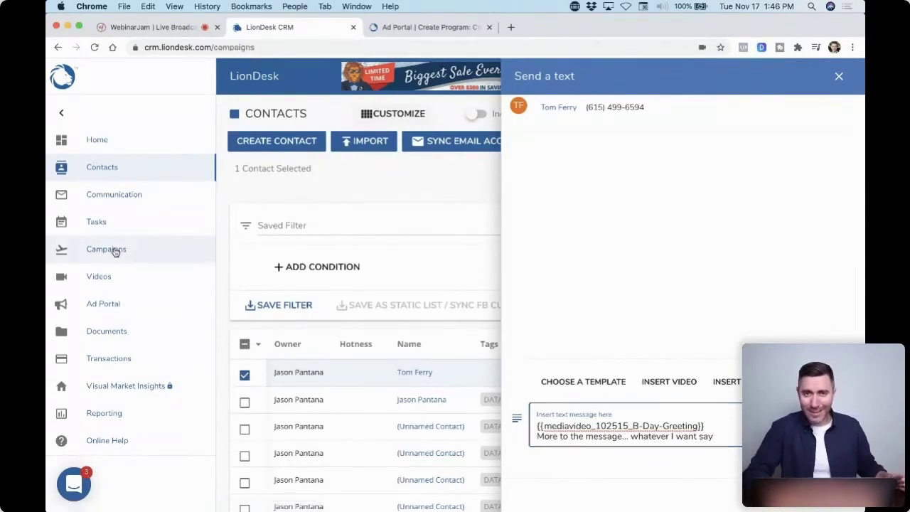